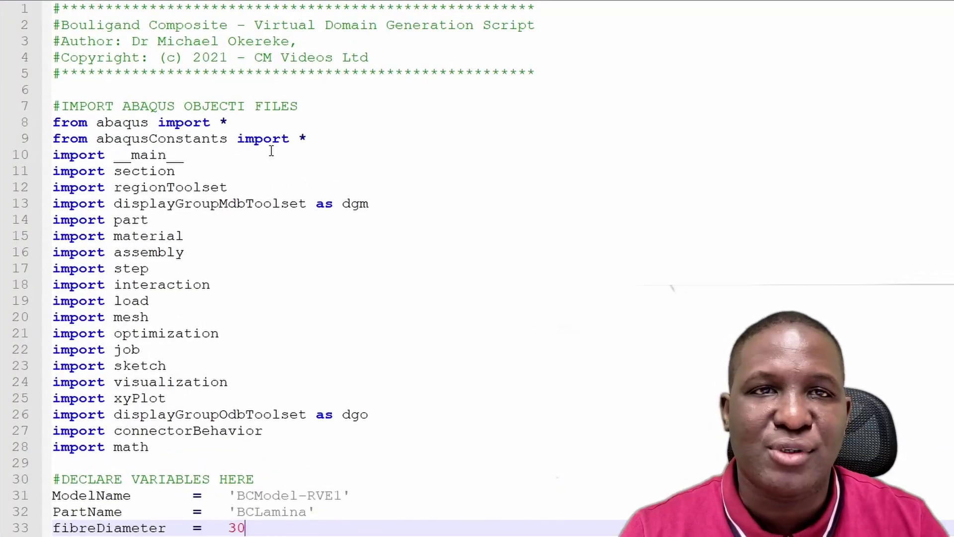
Step: Check the script variables (fibreDiameter 30, volumeFraction 20, finalAnglesRot 90) and select the entire script
{"action": "scroll", "coordinate": [303, 141], "scroll_direction": "down", "scroll_amount": 1}
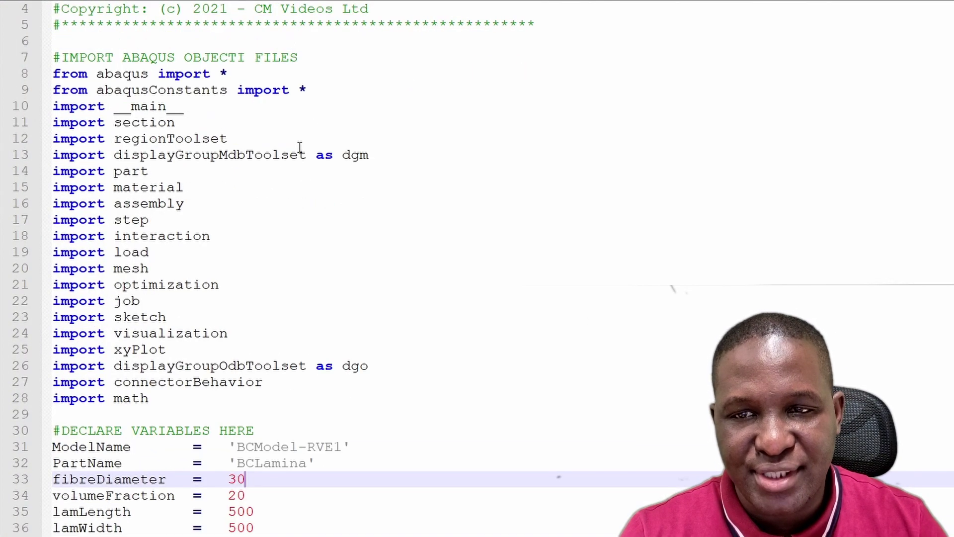
{"action": "scroll", "coordinate": [245, 66], "scroll_direction": "down", "scroll_amount": 6}
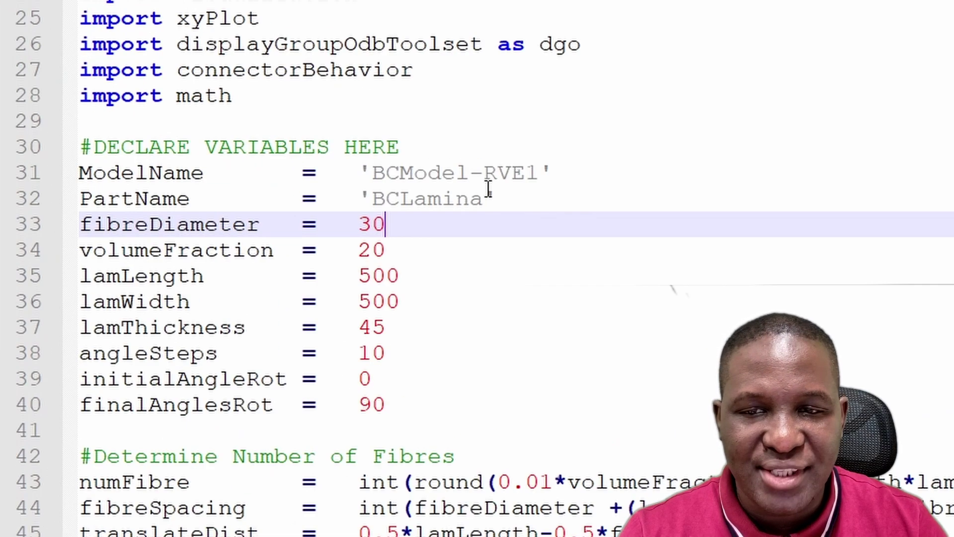
{"action": "left_click_drag", "start_coordinate": [85, 146], "coordinate": [411, 400]}
{"action": "left_click", "coordinate": [497, 389]}
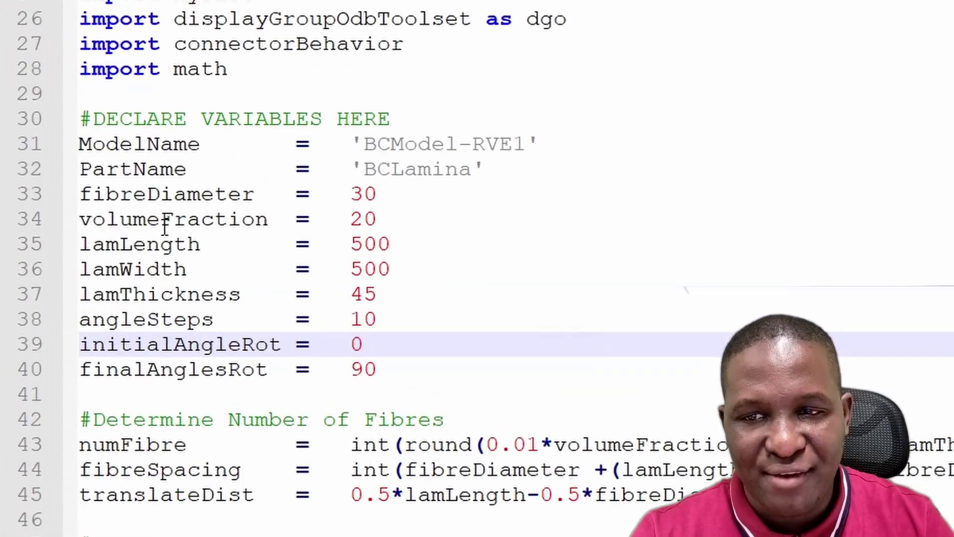
{"action": "double_click", "coordinate": [367, 198]}
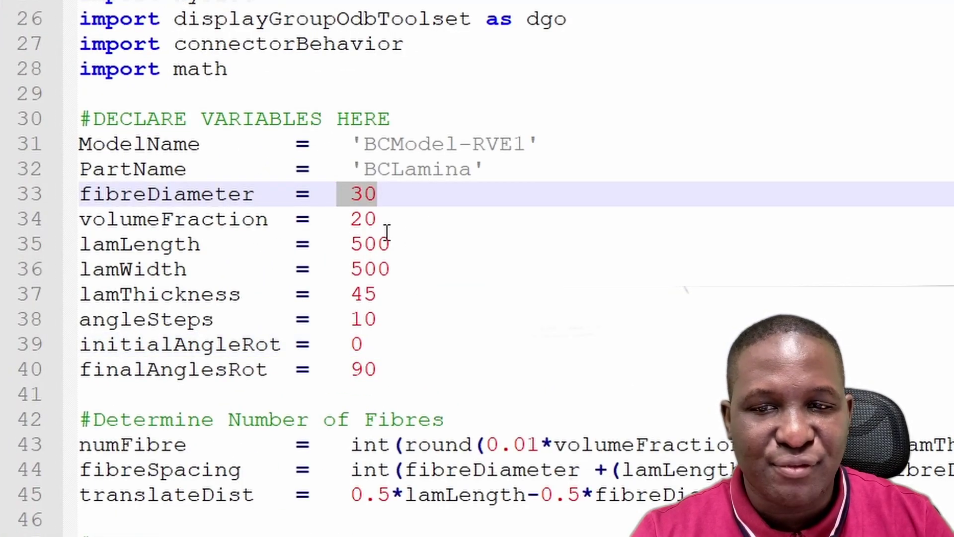
{"action": "left_click", "coordinate": [377, 220]}
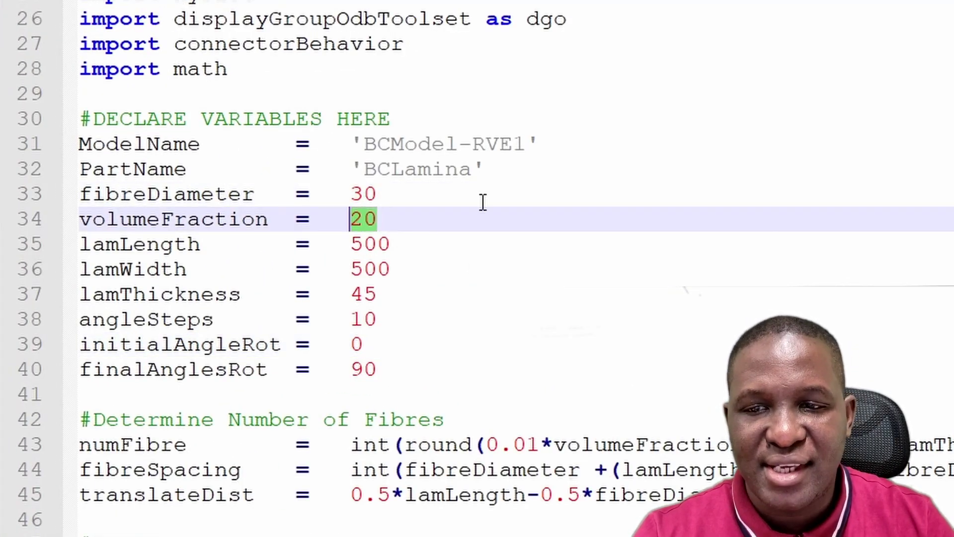
{"action": "left_click", "coordinate": [457, 372]}
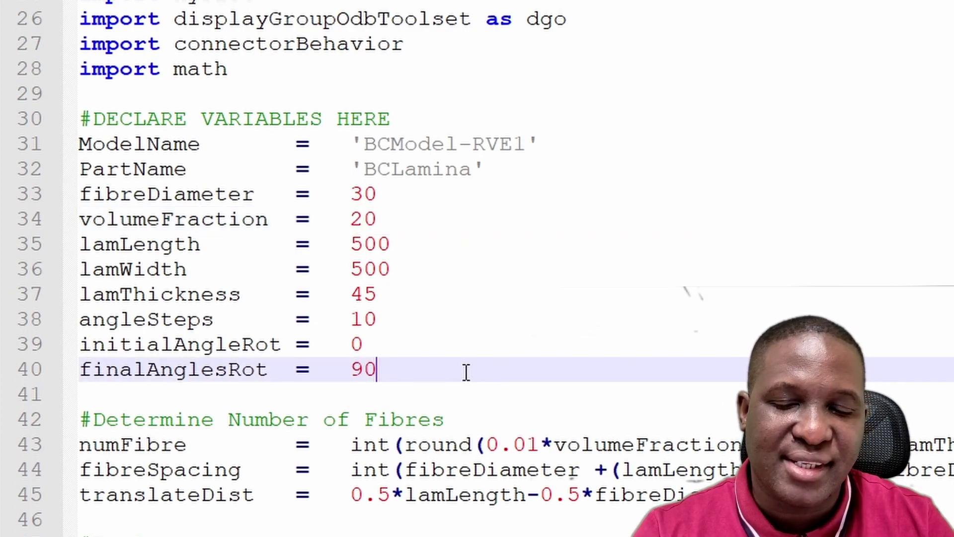
{"action": "scroll", "coordinate": [502, 223], "scroll_direction": "down", "scroll_amount": 20}
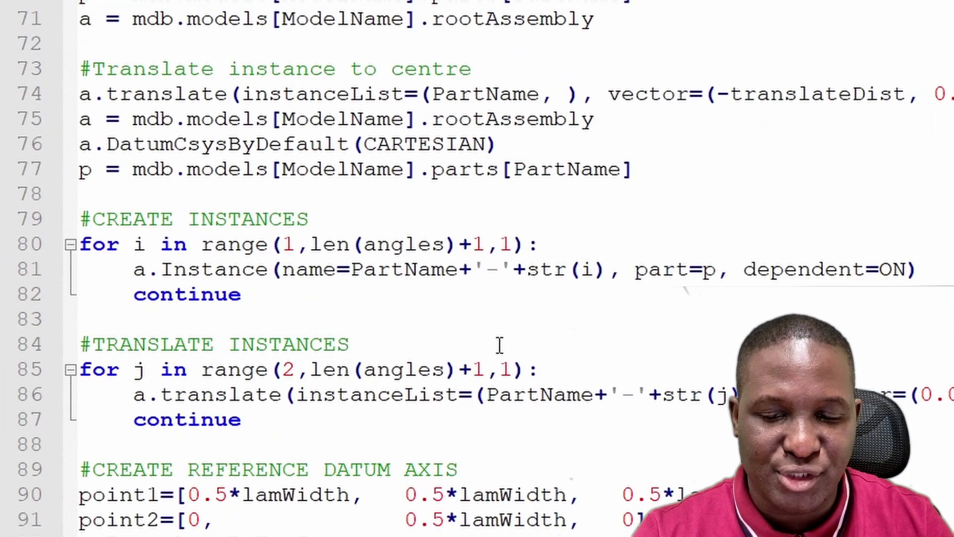
{"action": "scroll", "coordinate": [502, 352], "scroll_direction": "up", "scroll_amount": 20}
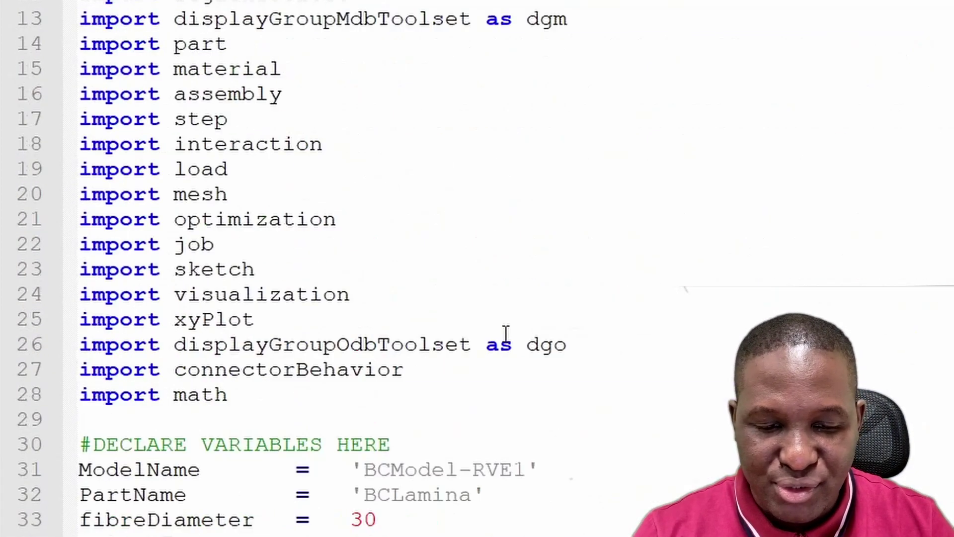
{"action": "key", "text": "ctrl+a"}
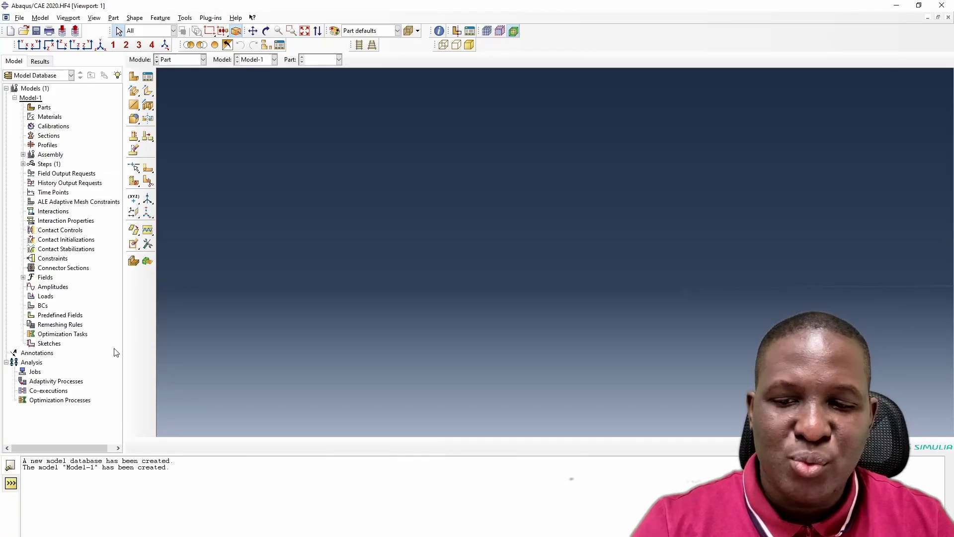
Step: Paste the script into the Python command line to build BCModel-RVE1, then switch to Assembly
{"action": "left_click", "coordinate": [11, 483]}
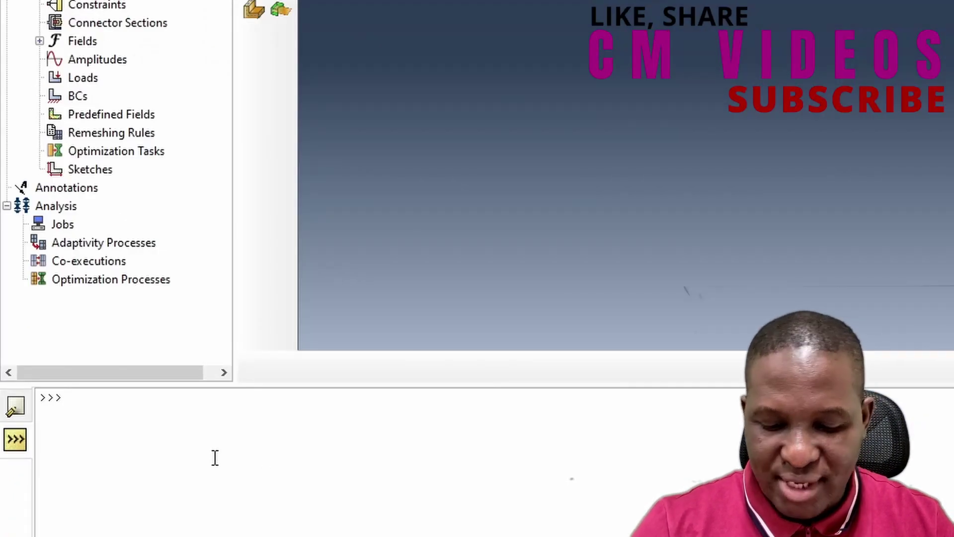
{"action": "key", "text": "ctrl+v"}
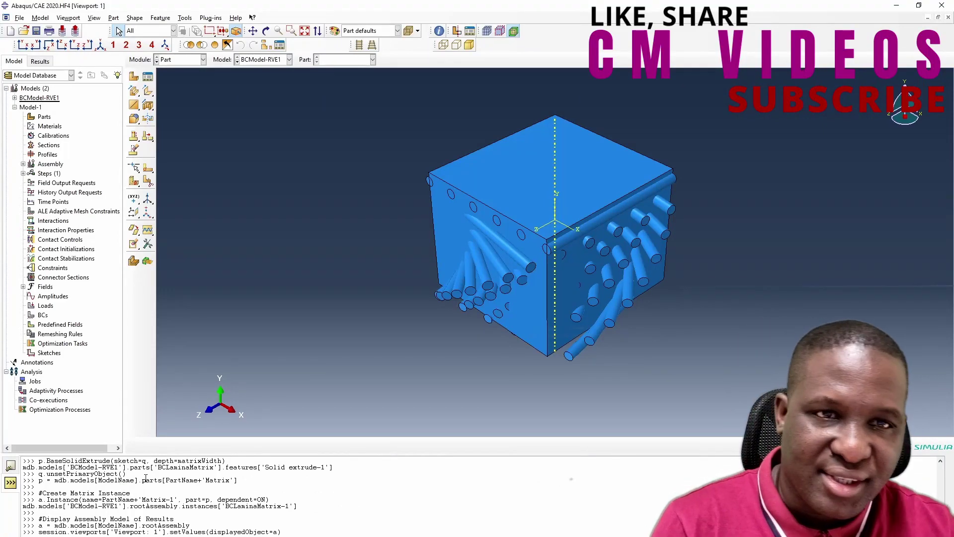
{"action": "left_click", "coordinate": [266, 31]}
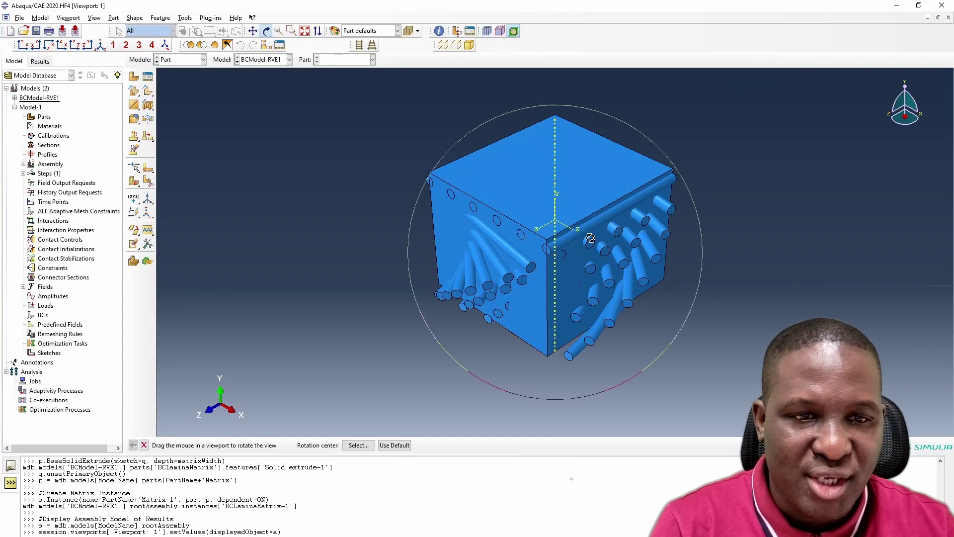
{"action": "left_click_drag", "start_coordinate": [547, 149], "coordinate": [571, 238]}
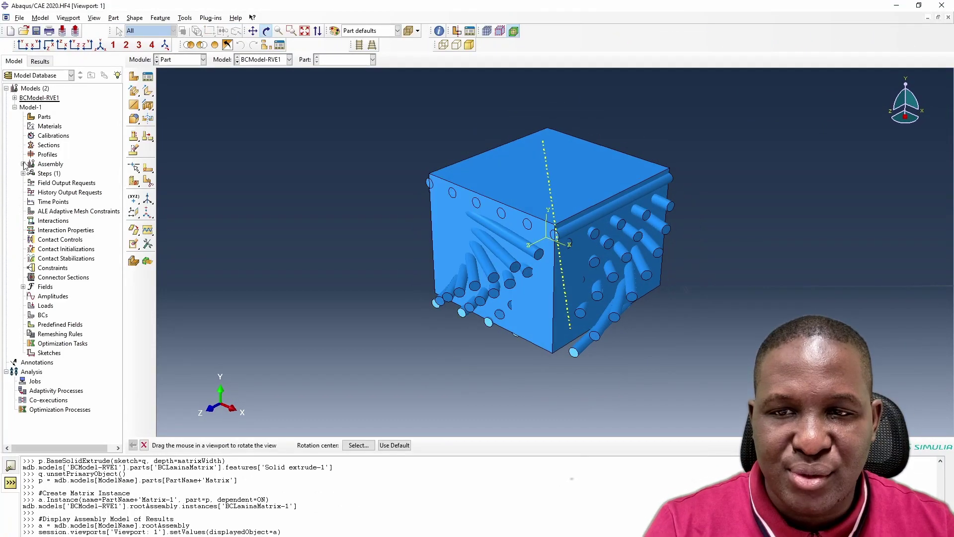
{"action": "left_click", "coordinate": [180, 59]}
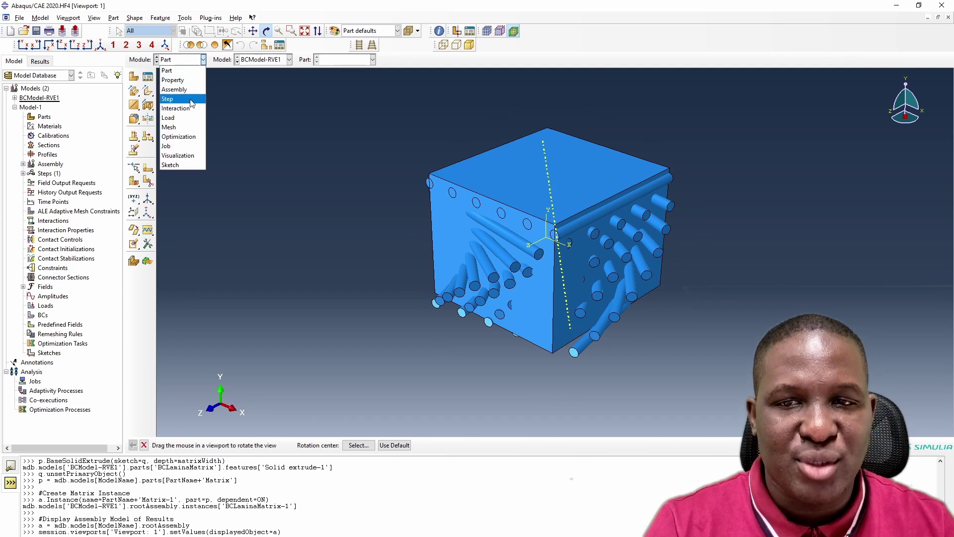
{"action": "left_click", "coordinate": [176, 89]}
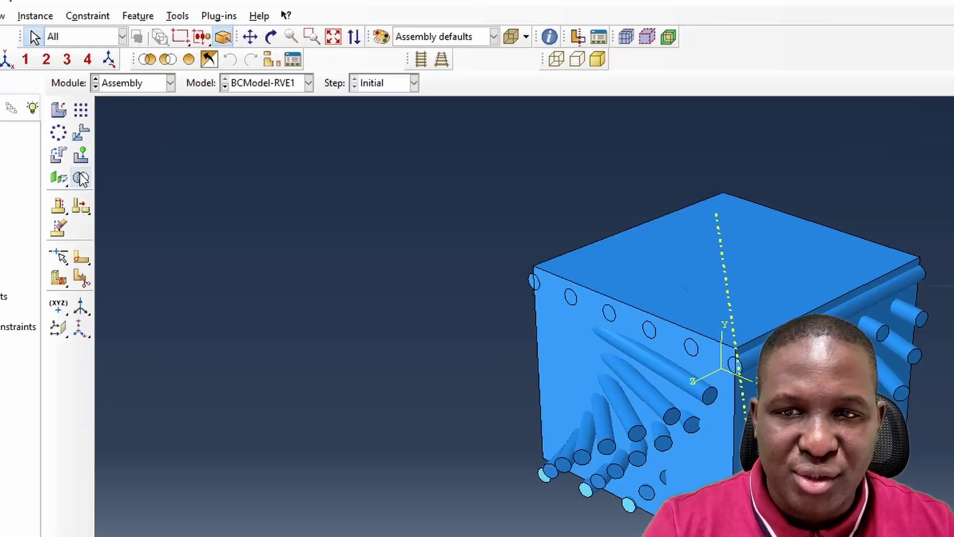
Step: Merge every fibre and matrix instance into new part BSRVE, retaining intersecting boundaries, and display it
{"action": "left_click", "coordinate": [81, 179]}
{"action": "type", "text": "BSRVE"}
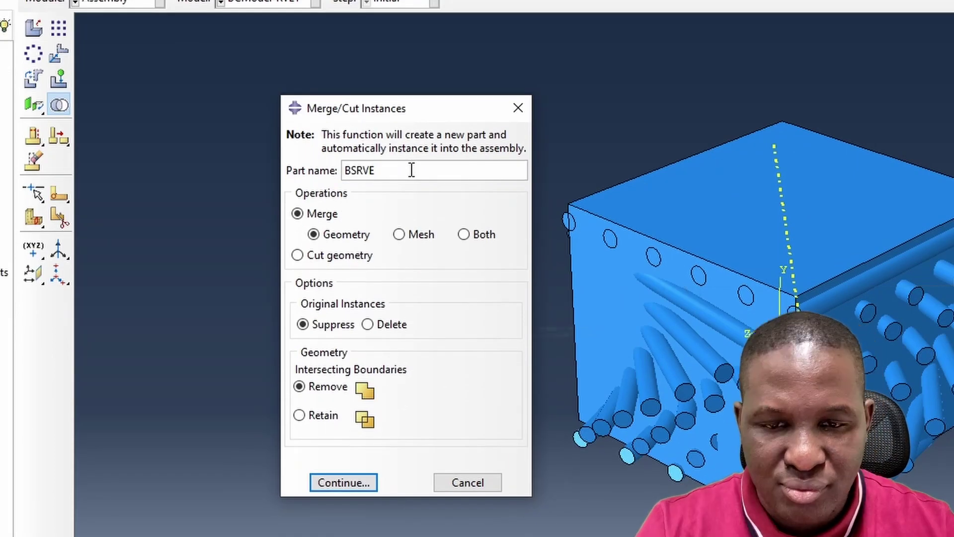
{"action": "left_click", "coordinate": [316, 417]}
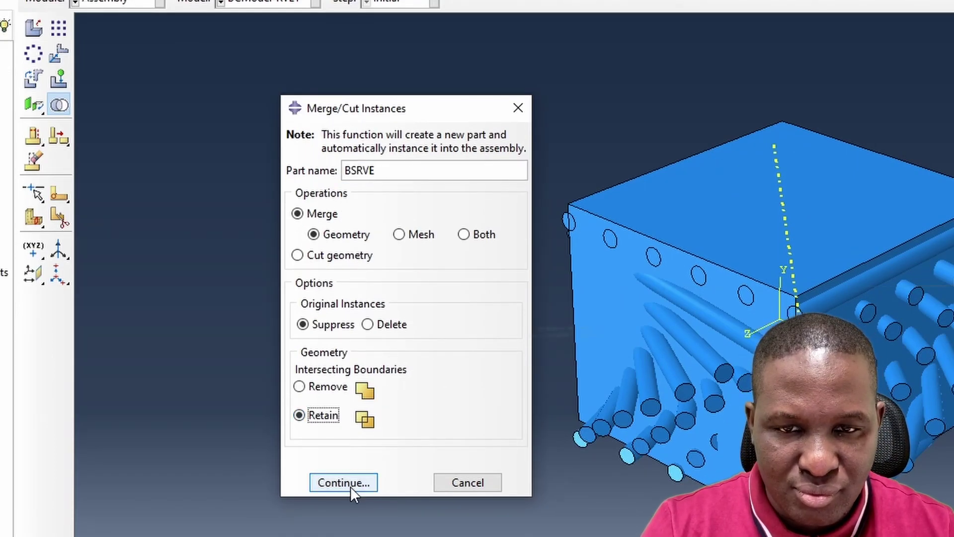
{"action": "left_click", "coordinate": [350, 486]}
{"action": "left_click_drag", "start_coordinate": [390, 96], "coordinate": [692, 381]}
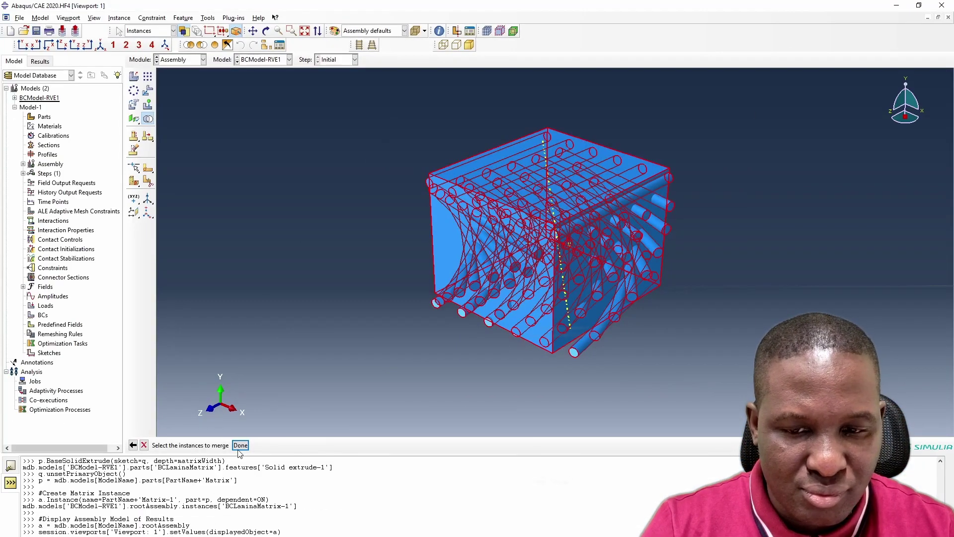
{"action": "left_click", "coordinate": [238, 450]}
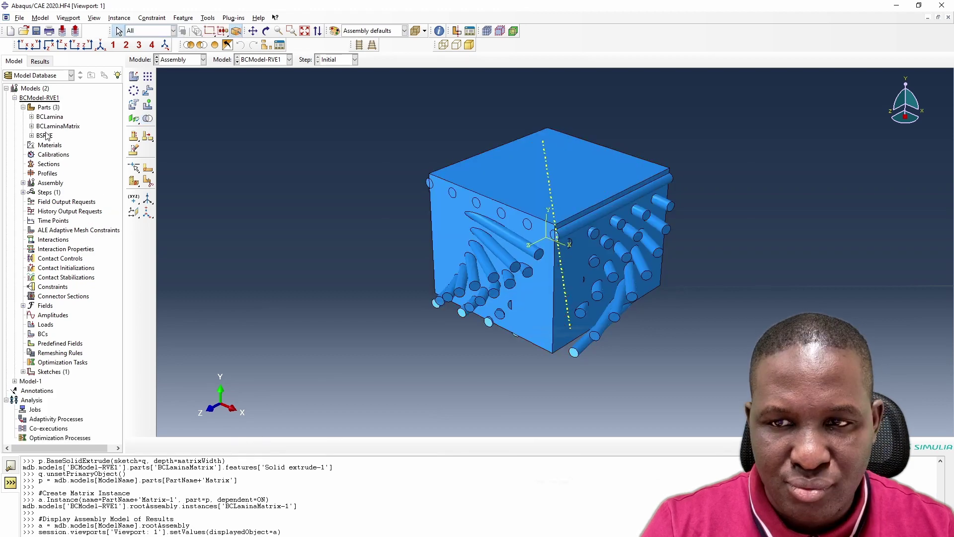
{"action": "double_click", "coordinate": [45, 136]}
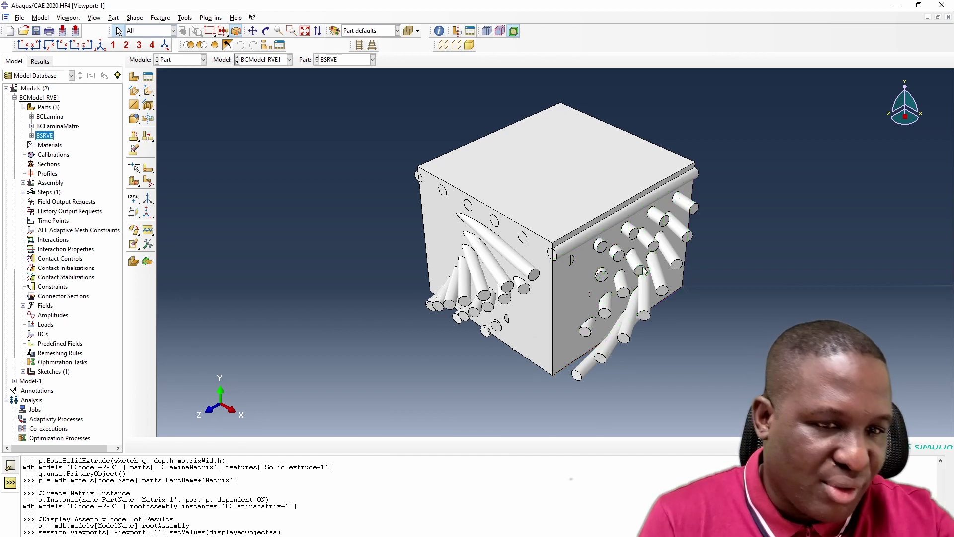
Step: Colour BSRVE by surfaces and start an extruded cut sketched on the cube's top face
{"action": "left_click", "coordinate": [373, 32]}
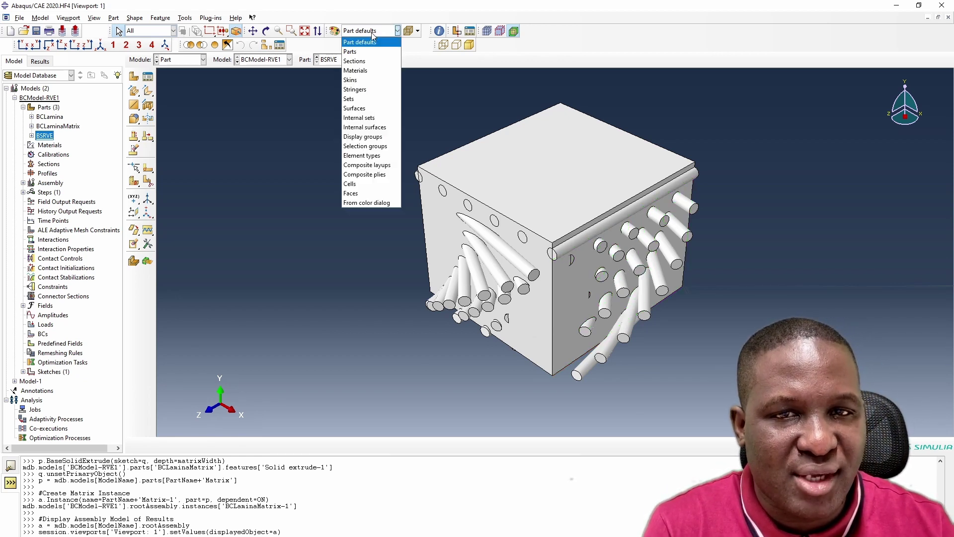
{"action": "left_click", "coordinate": [368, 108]}
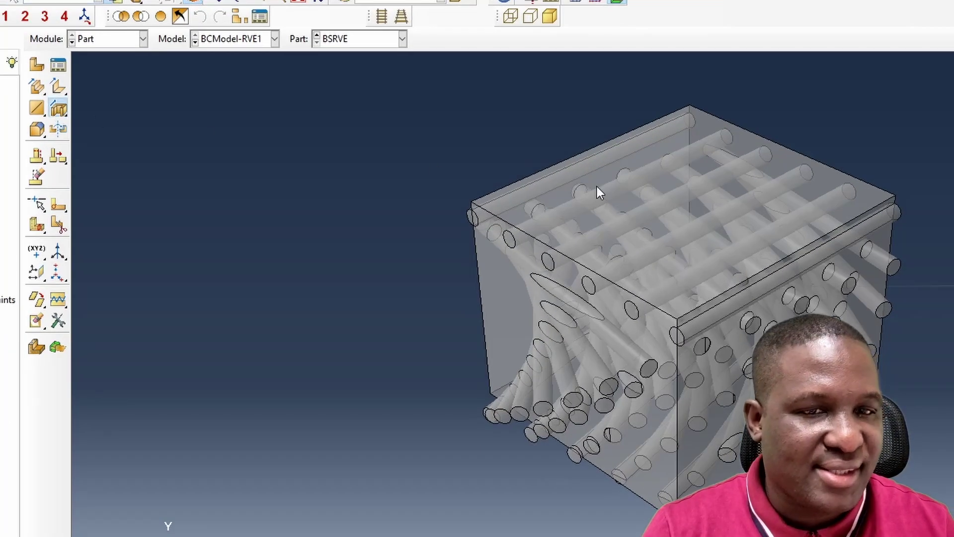
{"action": "left_click", "coordinate": [597, 186]}
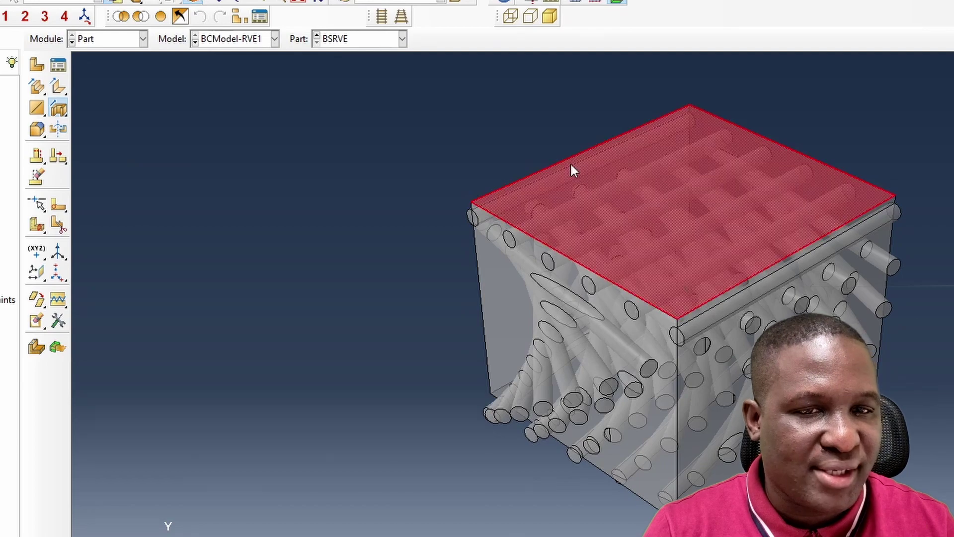
{"action": "left_click", "coordinate": [542, 244]}
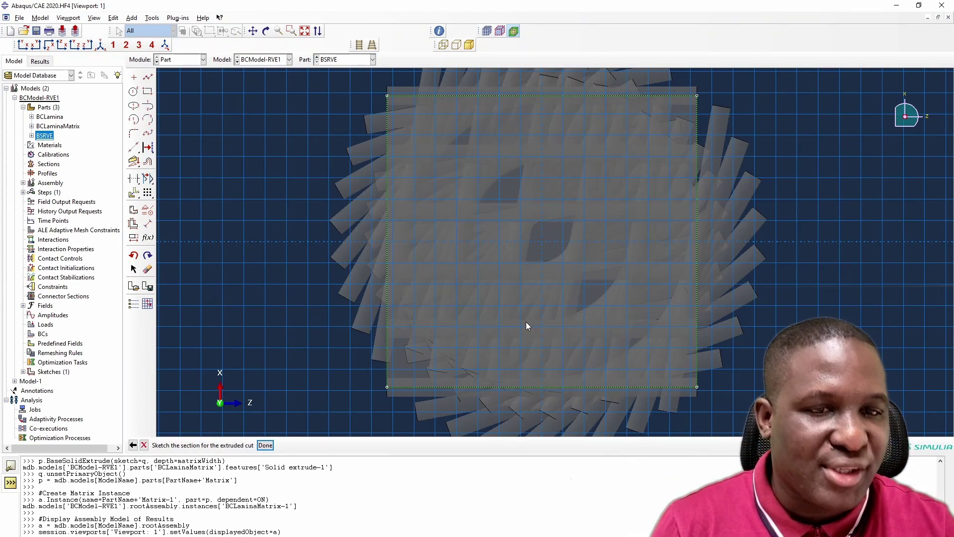
Step: Draw two corner-to-corner diagonal lines across the top-face sketch
{"action": "left_click", "coordinate": [132, 148]}
{"action": "left_click", "coordinate": [389, 95]}
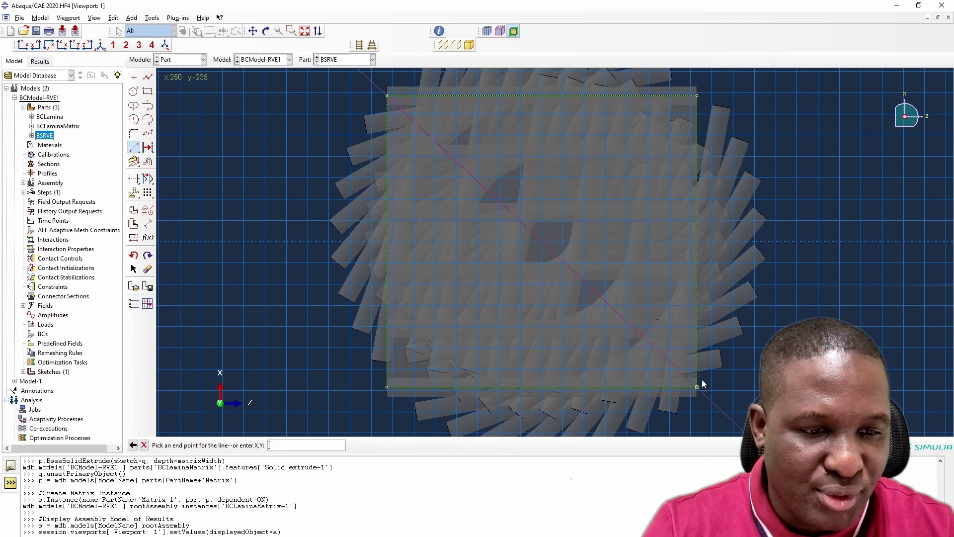
{"action": "left_click", "coordinate": [698, 385]}
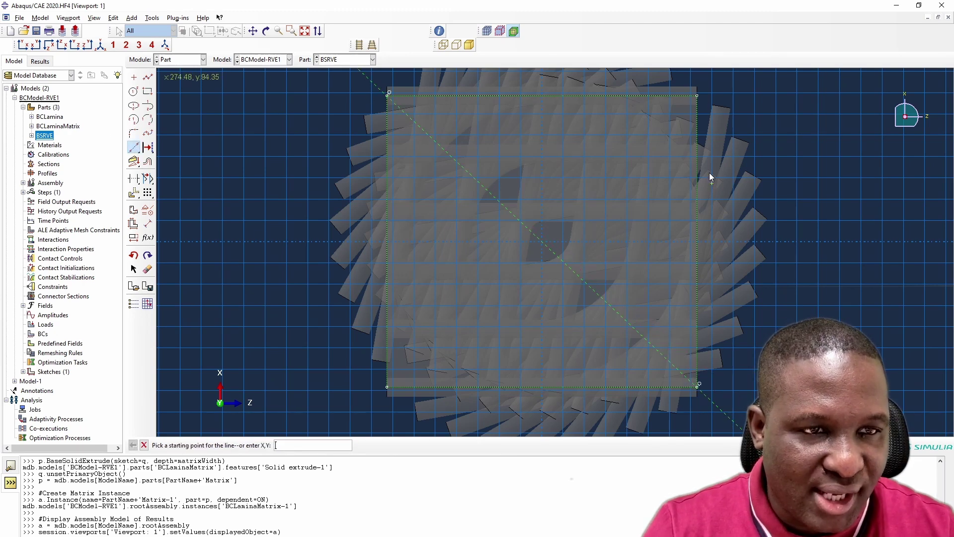
{"action": "left_click", "coordinate": [696, 95]}
{"action": "left_click", "coordinate": [388, 383]}
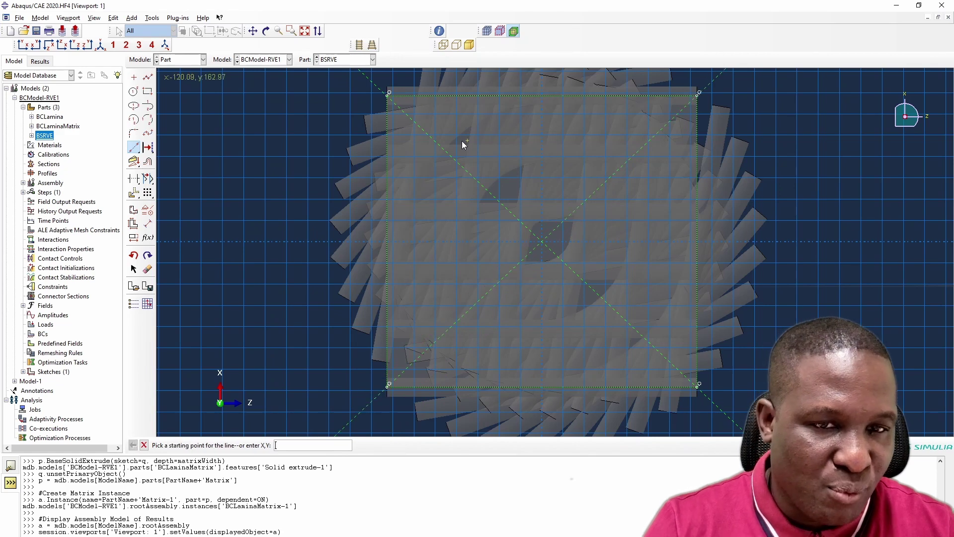
Step: Sketch the inner and outer cutting rectangles and apply a Through All extruded cut
{"action": "left_click", "coordinate": [148, 92]}
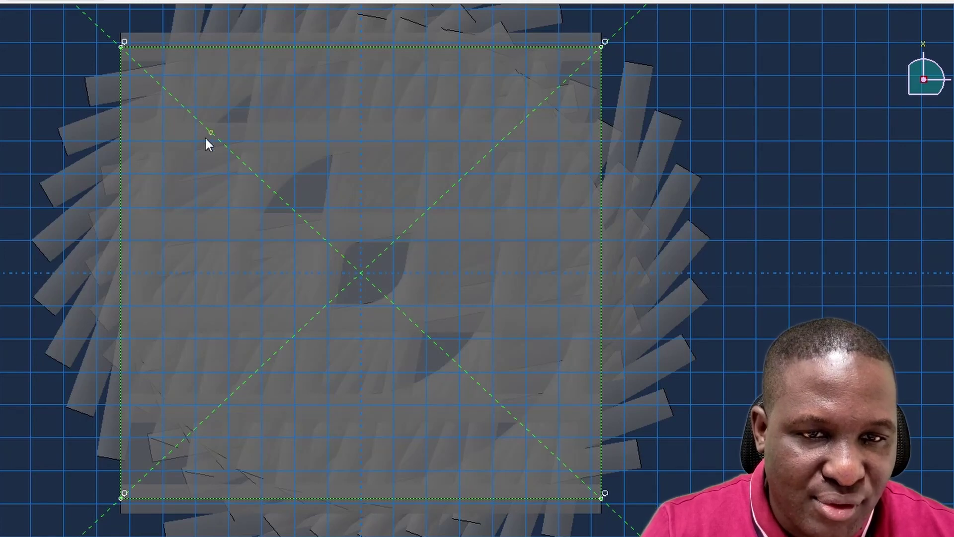
{"action": "left_click", "coordinate": [220, 141]}
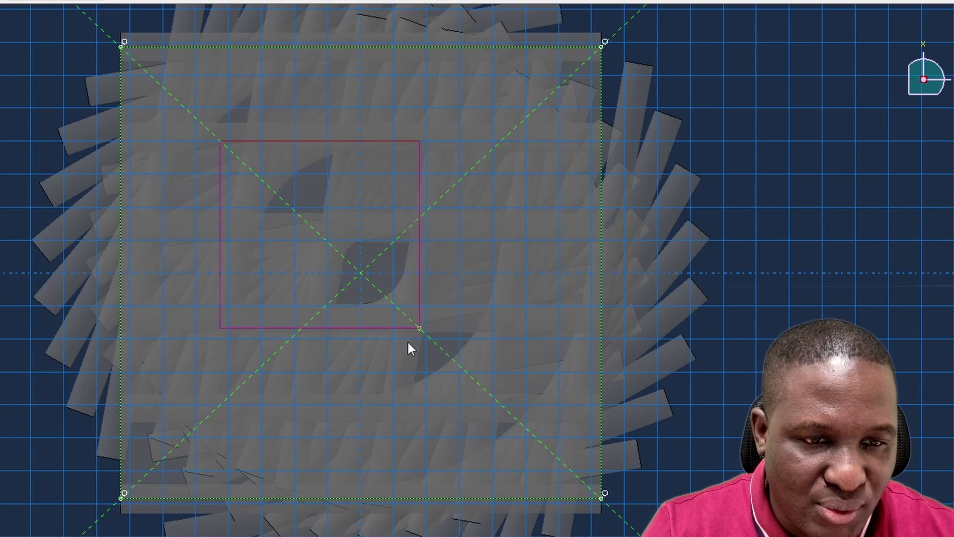
{"action": "left_click", "coordinate": [501, 404]}
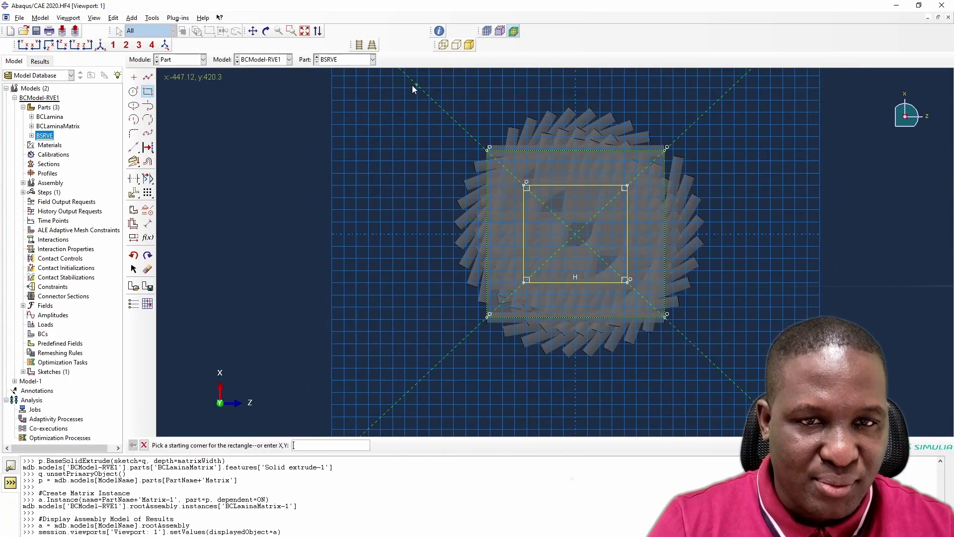
{"action": "left_click", "coordinate": [756, 405]}
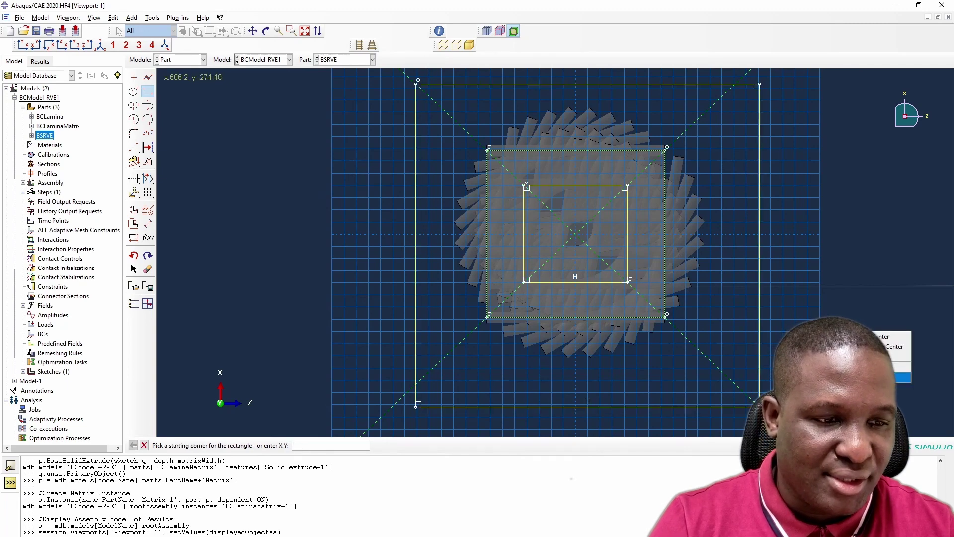
{"action": "left_click", "coordinate": [901, 378]}
{"action": "left_click", "coordinate": [265, 445]}
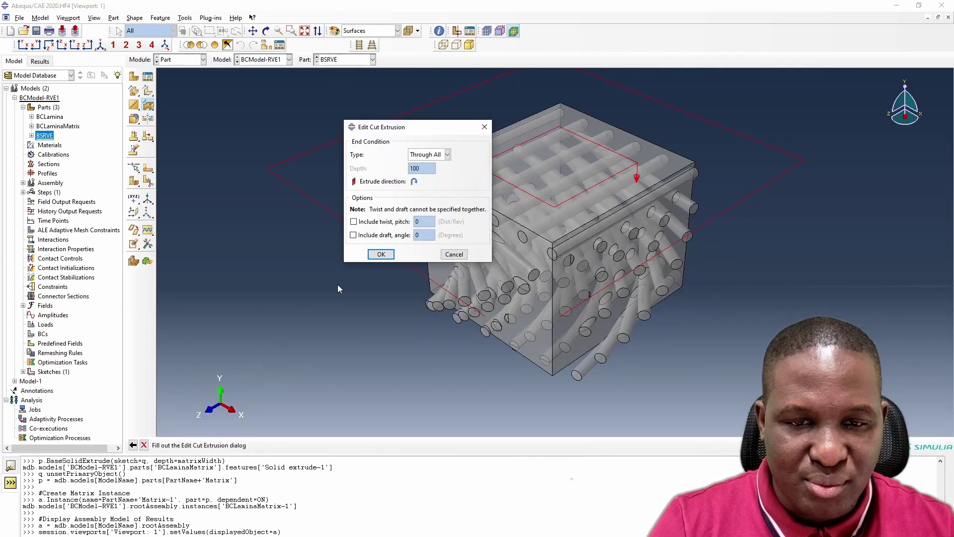
{"action": "left_click", "coordinate": [381, 254]}
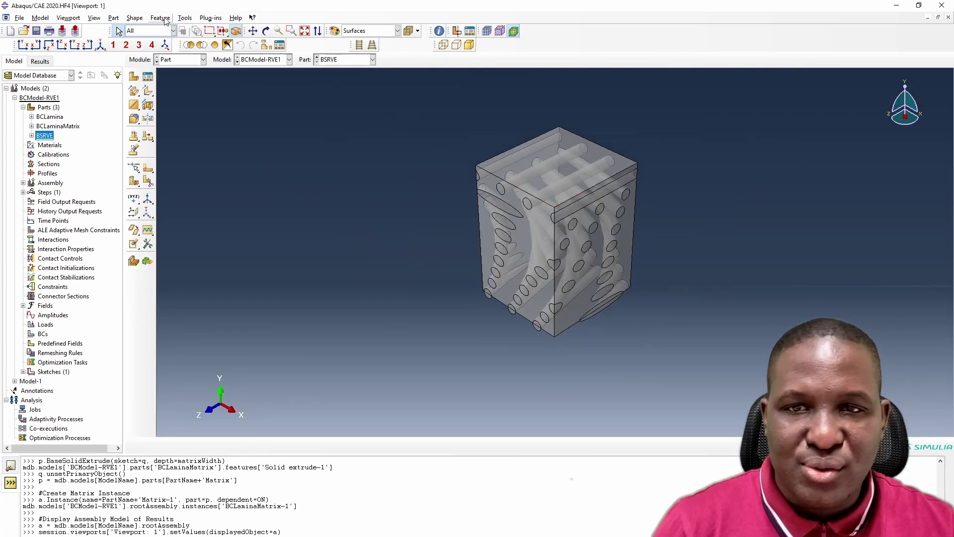
Step: Orbit to an oblique view and start a new extruded cut sketched on the front face
{"action": "left_click", "coordinate": [267, 32]}
{"action": "left_click_drag", "start_coordinate": [497, 198], "coordinate": [599, 333]}
{"action": "left_click_drag", "start_coordinate": [564, 190], "coordinate": [369, 194]}
{"action": "right_click", "coordinate": [369, 193]}
{"action": "left_click", "coordinate": [411, 259]}
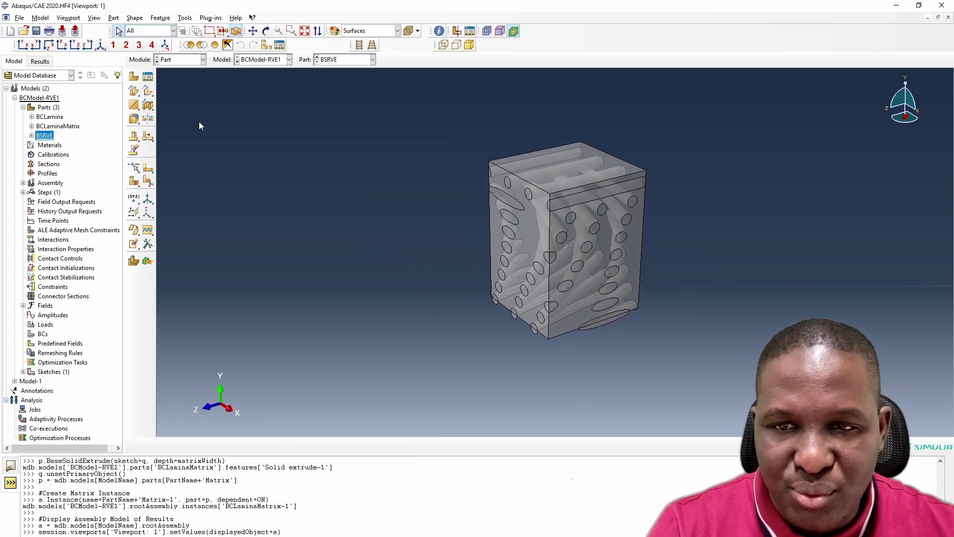
{"action": "left_click", "coordinate": [147, 105]}
{"action": "left_click", "coordinate": [549, 241]}
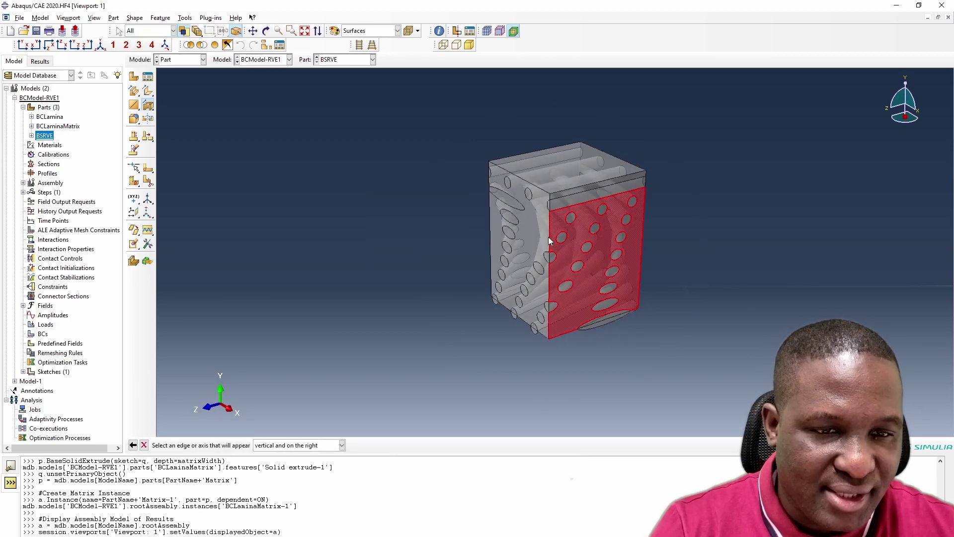
{"action": "left_click", "coordinate": [550, 240]}
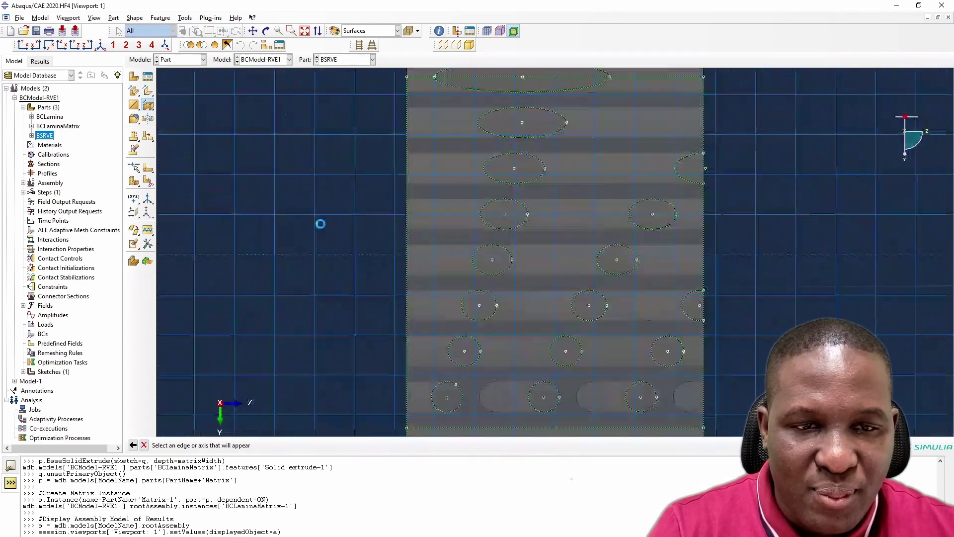
Step: Sketch inner and outer rectangles on the front face and apply a second Through All cut
{"action": "left_click", "coordinate": [148, 91]}
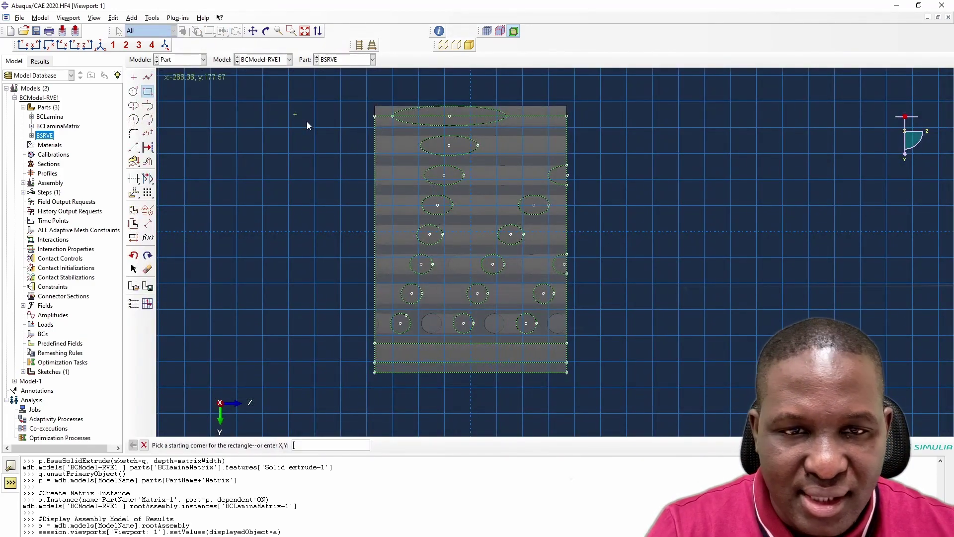
{"action": "left_click", "coordinate": [374, 116]}
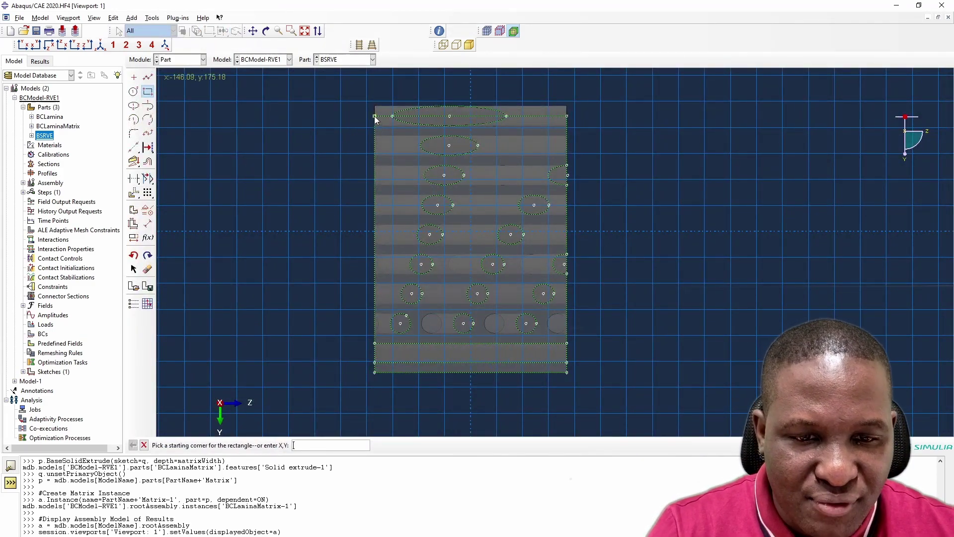
{"action": "scroll", "coordinate": [567, 358], "scroll_direction": "up", "scroll_amount": 1}
{"action": "scroll", "coordinate": [567, 358], "scroll_direction": "up", "scroll_amount": 1}
{"action": "left_click", "coordinate": [568, 355]}
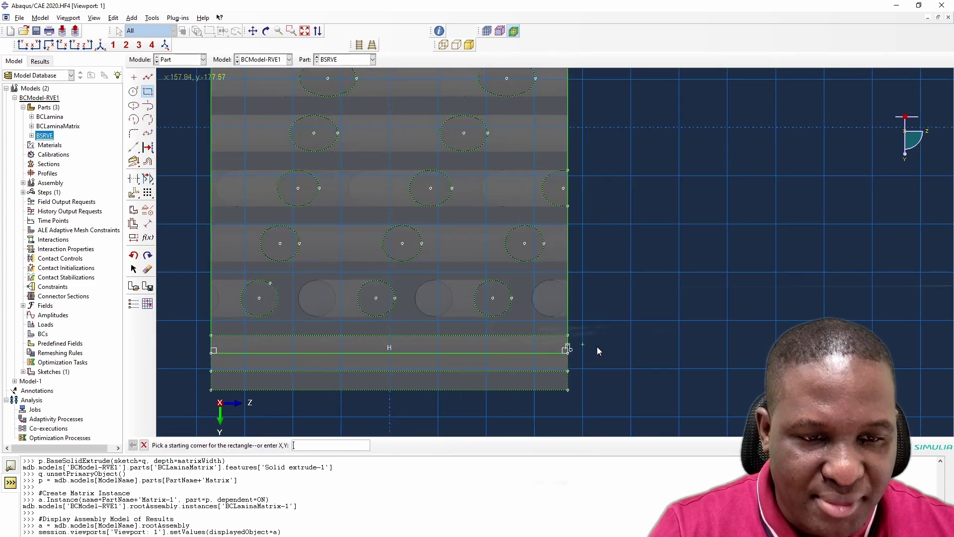
{"action": "scroll", "coordinate": [656, 343], "scroll_direction": "down", "scroll_amount": 2}
{"action": "left_click", "coordinate": [392, 98]}
{"action": "left_click", "coordinate": [703, 403]}
{"action": "right_click", "coordinate": [785, 293]}
{"action": "left_click", "coordinate": [815, 348]}
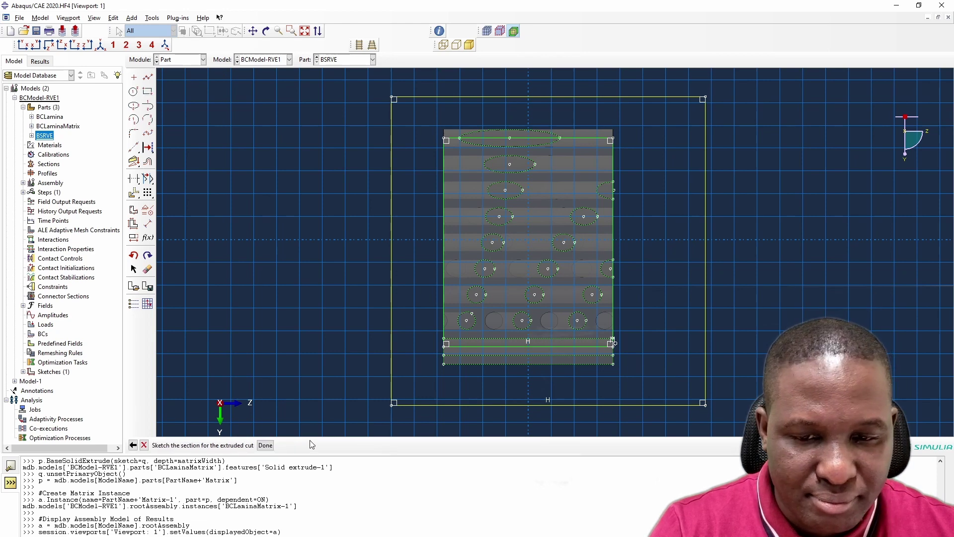
{"action": "left_click", "coordinate": [299, 446]}
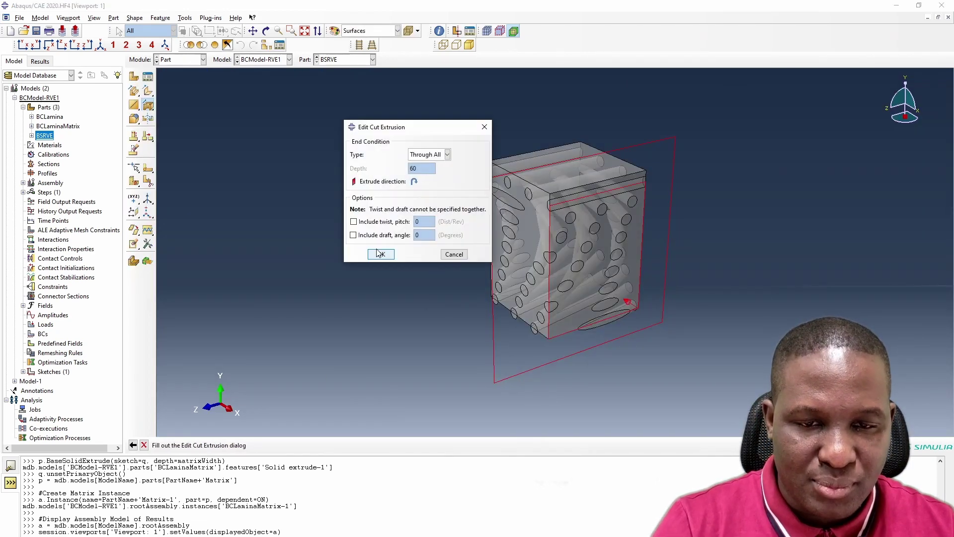
{"action": "left_click", "coordinate": [380, 255]}
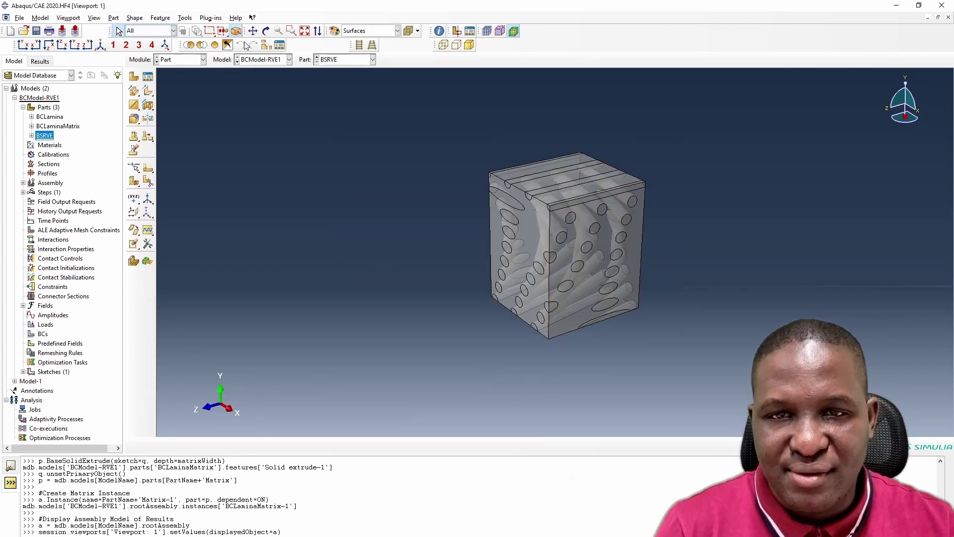
Step: Create material E-glass with elastic modulus 73e9 and Poisson's ratio 0.3
{"action": "left_click", "coordinate": [265, 31]}
{"action": "left_click_drag", "start_coordinate": [571, 224], "coordinate": [656, 247]}
{"action": "left_click", "coordinate": [46, 145]}
{"action": "double_click", "coordinate": [47, 145]}
{"action": "type", "text": "E-glass"}
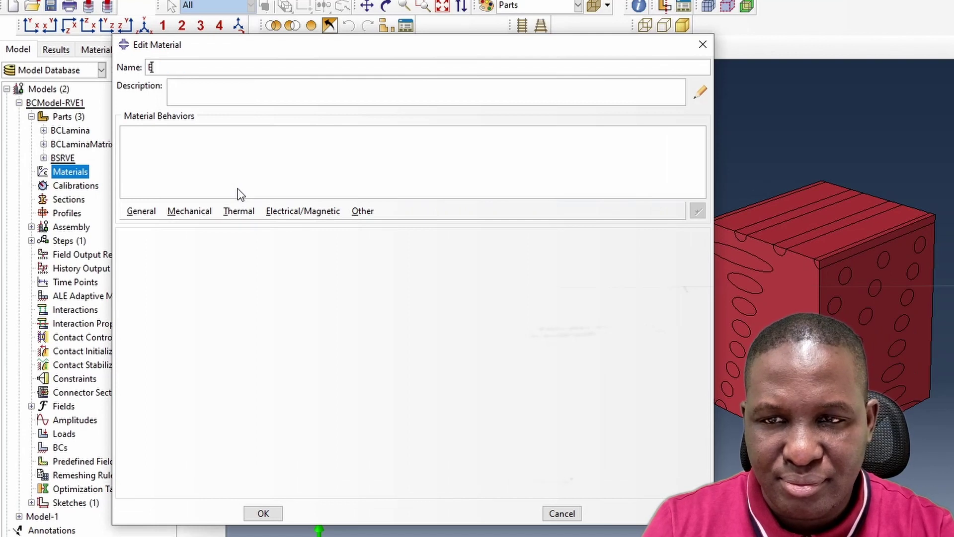
{"action": "left_click", "coordinate": [189, 211]}
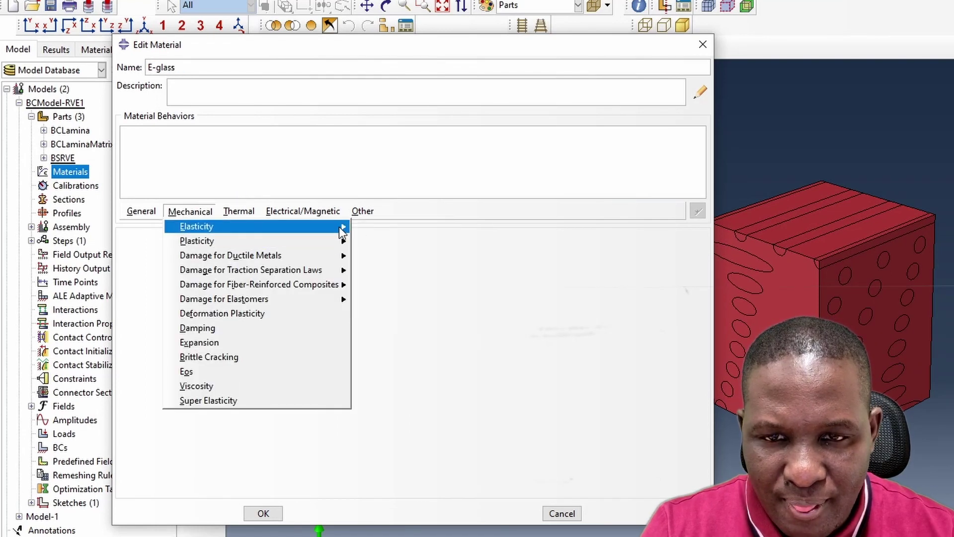
{"action": "mouse_move", "coordinate": [342, 226]}
{"action": "left_click", "coordinate": [395, 226]}
{"action": "type", "text": "73e9"}
{"action": "key", "text": "Tab"}
{"action": "type", "text": "0.3"}
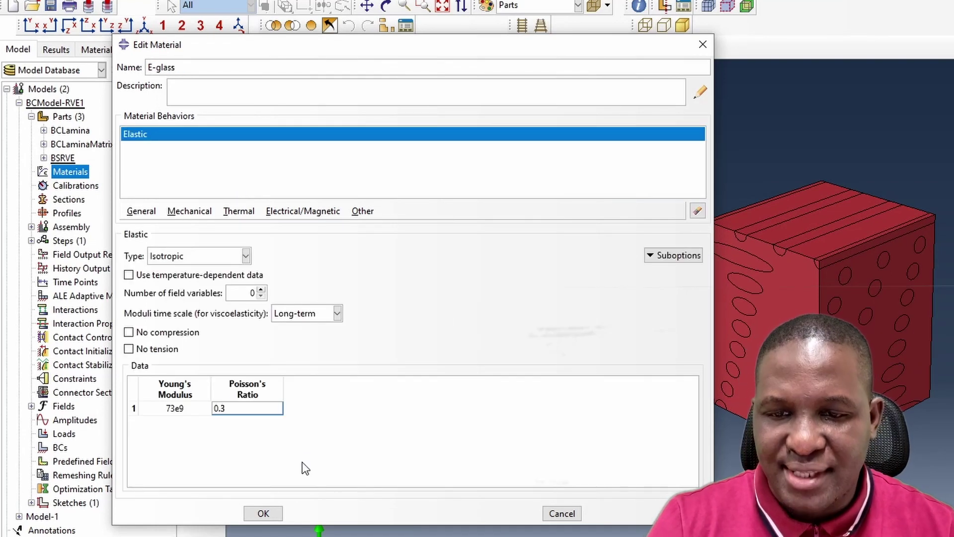
{"action": "key", "text": "Return"}
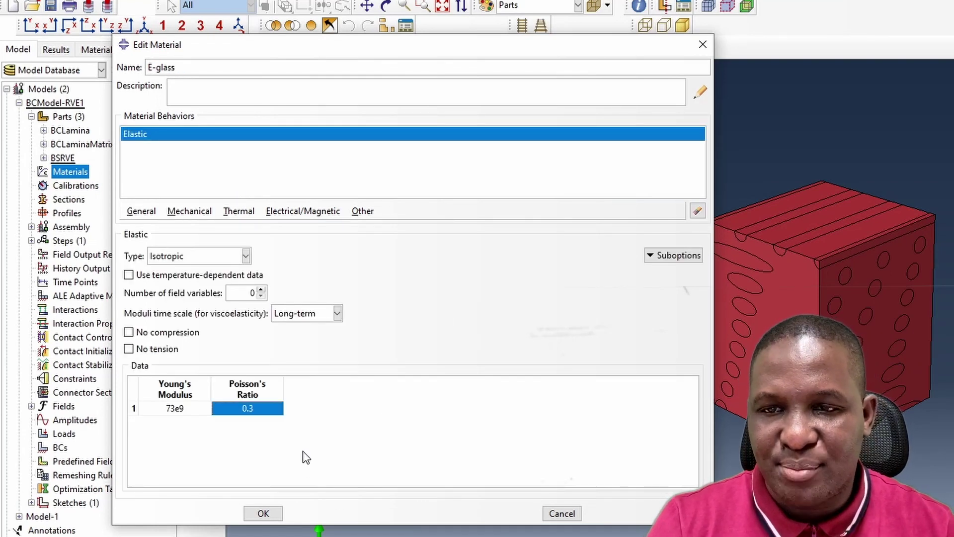
{"action": "left_click", "coordinate": [263, 513]}
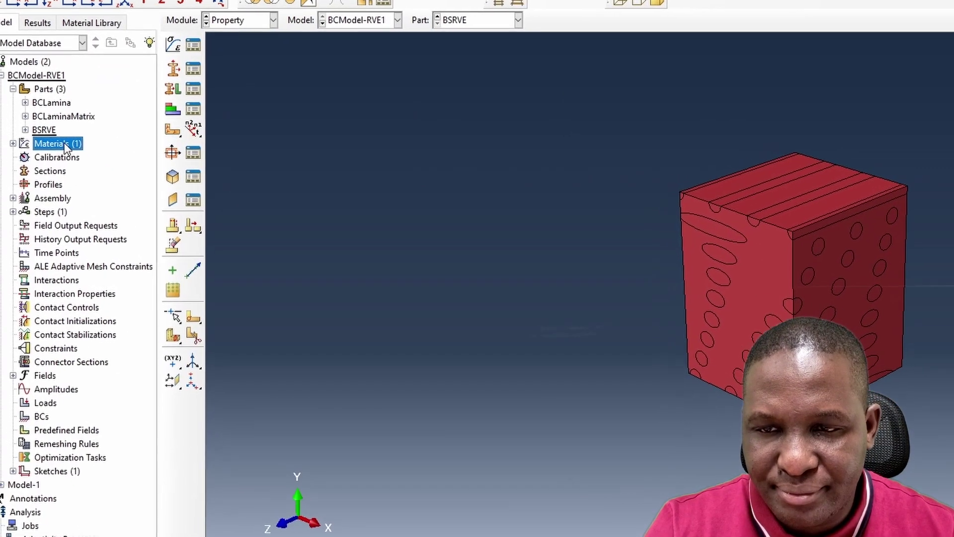
Step: Create material Polypropylene with Elastic (1.308e9, 0.4) and Plastic (yield 40e6) behaviours
{"action": "double_click", "coordinate": [57, 144]}
{"action": "type", "text": "Polypropylene"}
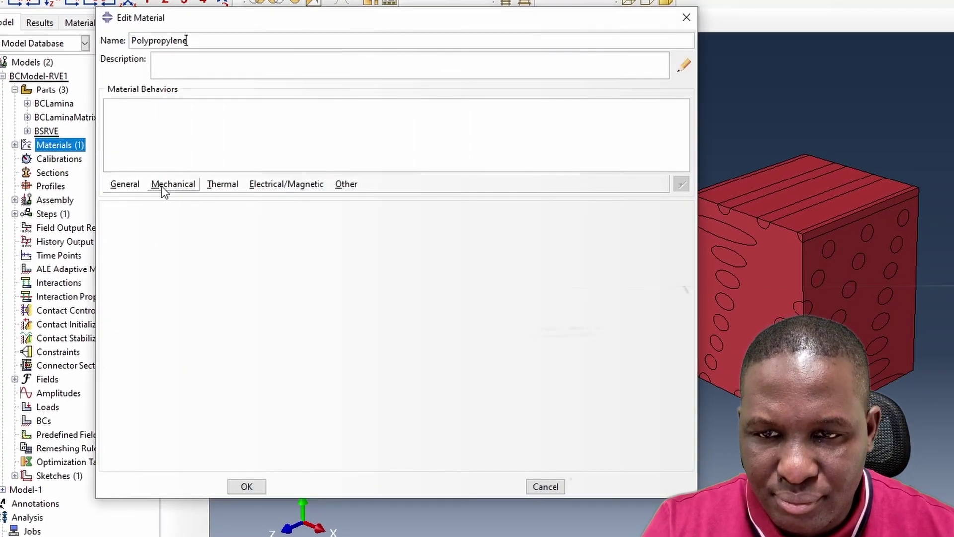
{"action": "left_click", "coordinate": [166, 185]}
{"action": "mouse_move", "coordinate": [186, 199]}
{"action": "left_click", "coordinate": [363, 199]}
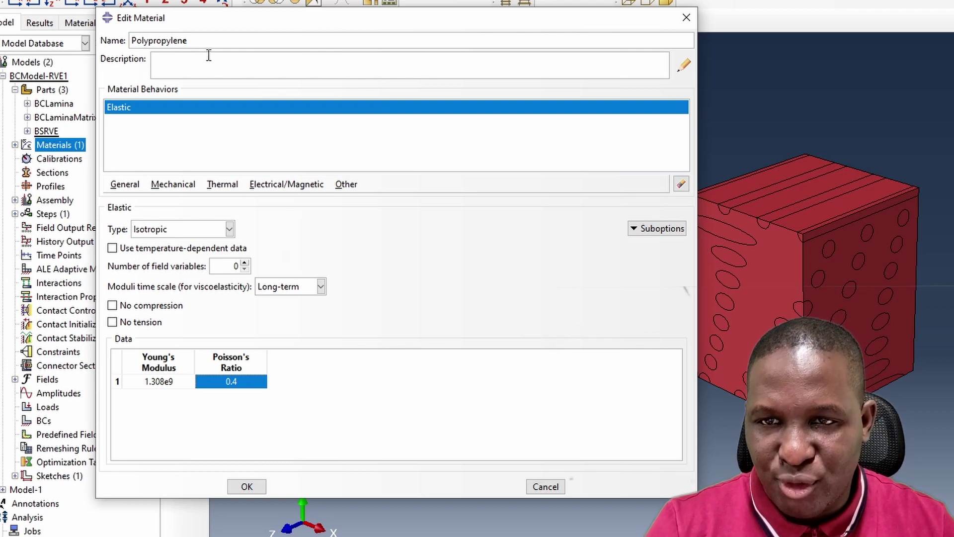
{"action": "left_click", "coordinate": [170, 184]}
{"action": "mouse_move", "coordinate": [177, 213]}
{"action": "left_click", "coordinate": [349, 213]}
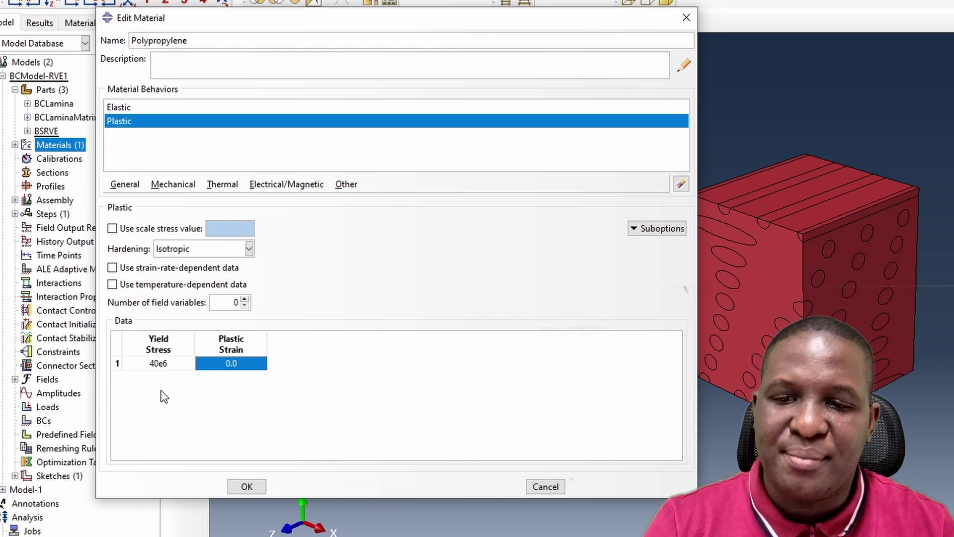
Step: Save Polypropylene and create sections PPSection (Polypropylene) and EglassSection (E-glass)
{"action": "left_click", "coordinate": [247, 486]}
{"action": "double_click", "coordinate": [54, 172]}
{"action": "type", "text": "PPSection"}
{"action": "key", "text": "Return"}
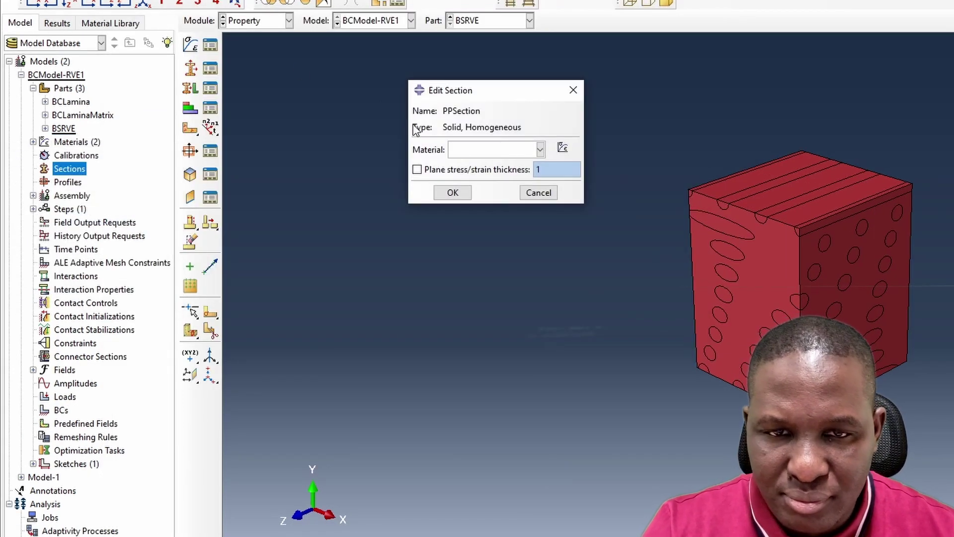
{"action": "left_click", "coordinate": [485, 149]}
{"action": "left_click", "coordinate": [470, 180]}
{"action": "left_click", "coordinate": [452, 193]}
{"action": "double_click", "coordinate": [90, 170]}
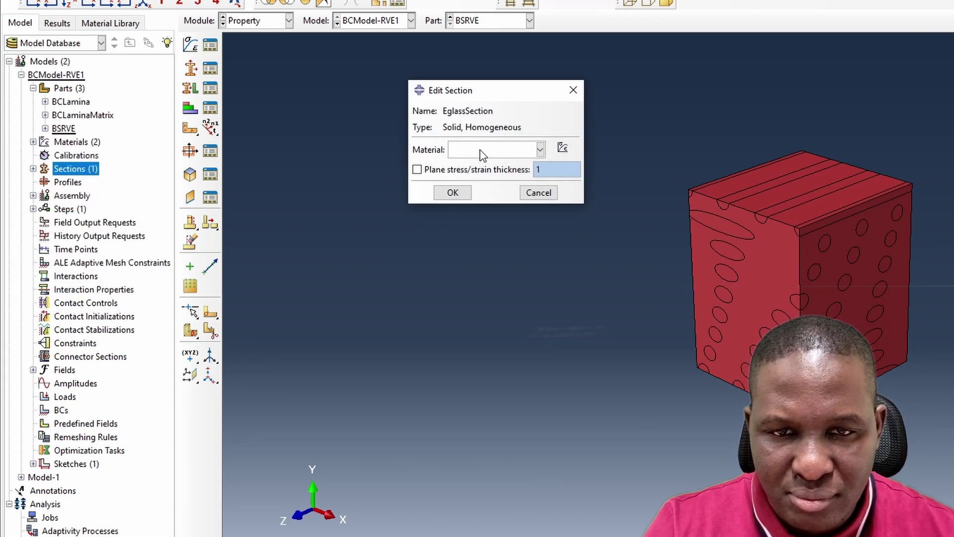
{"action": "left_click", "coordinate": [481, 150]}
{"action": "left_click", "coordinate": [477, 164]}
{"action": "left_click", "coordinate": [452, 193]}
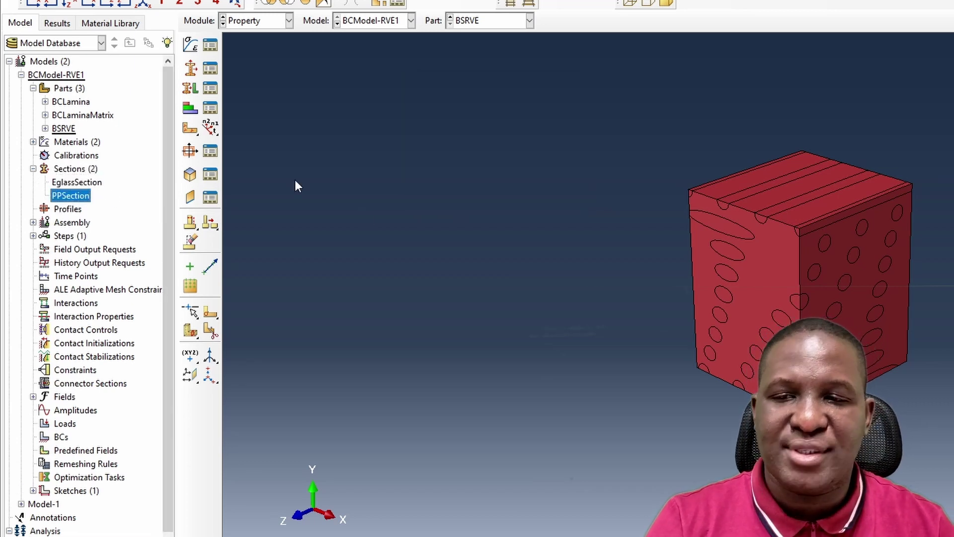
Step: Hide the matrix cell and assign EglassSection to all fibre cells of BSRVE
{"action": "left_click", "coordinate": [45, 128]}
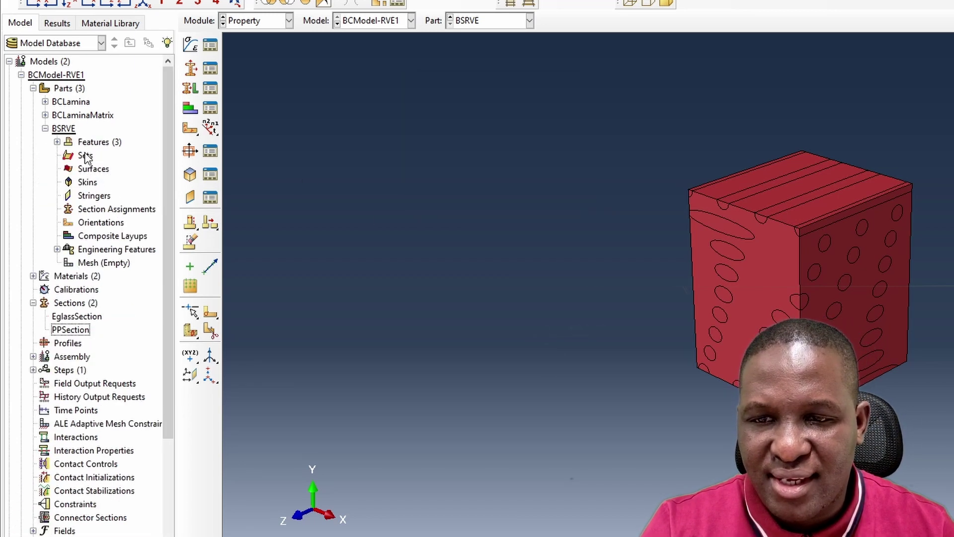
{"action": "double_click", "coordinate": [116, 209]}
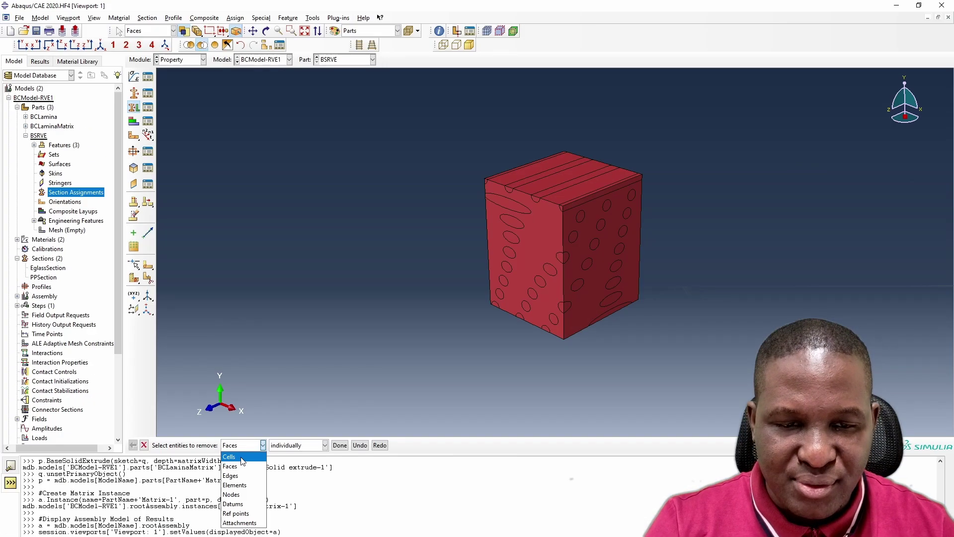
{"action": "left_click", "coordinate": [240, 452]}
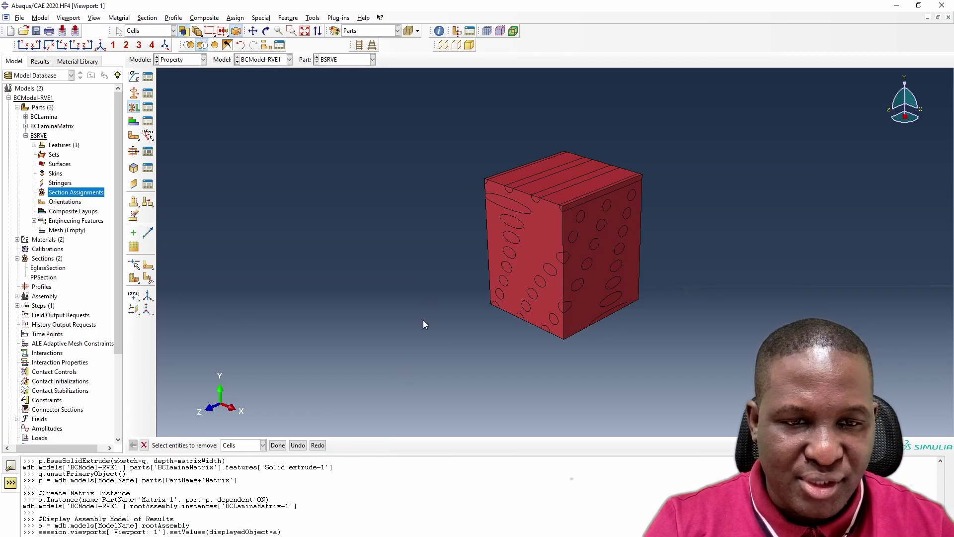
{"action": "left_click", "coordinate": [492, 231]}
{"action": "left_click", "coordinate": [278, 446]}
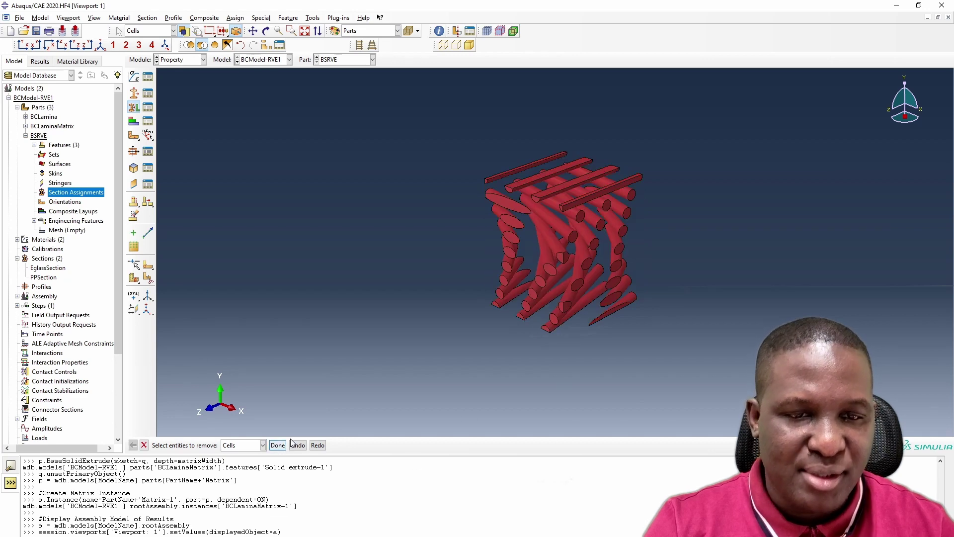
{"action": "left_click_drag", "start_coordinate": [437, 109], "coordinate": [810, 394]}
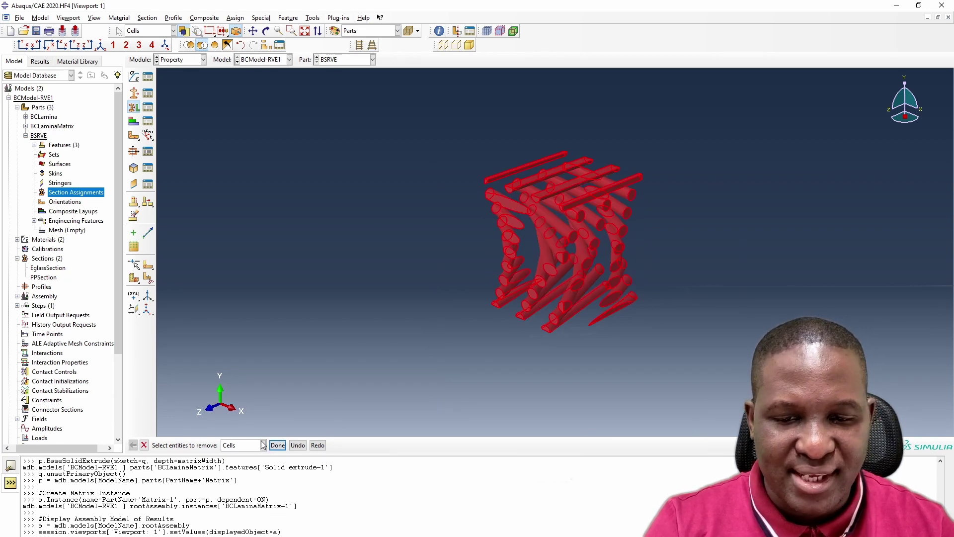
{"action": "left_click", "coordinate": [322, 445]}
{"action": "left_click", "coordinate": [353, 181]}
{"action": "left_click", "coordinate": [346, 204]}
{"action": "left_click", "coordinate": [322, 245]}
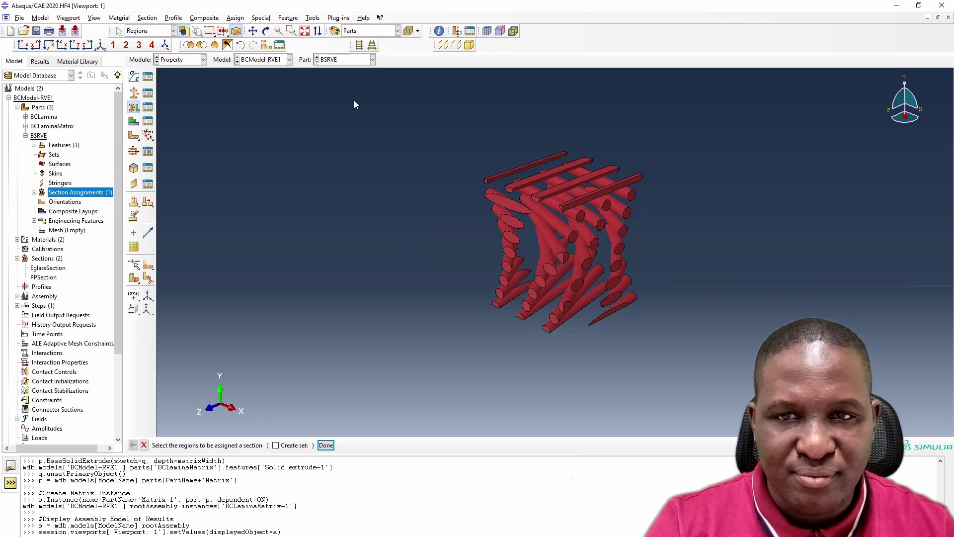
Step: Show the whole part again and assign PPSection to the matrix region
{"action": "left_click", "coordinate": [228, 45]}
{"action": "left_click_drag", "start_coordinate": [404, 102], "coordinate": [716, 432]}
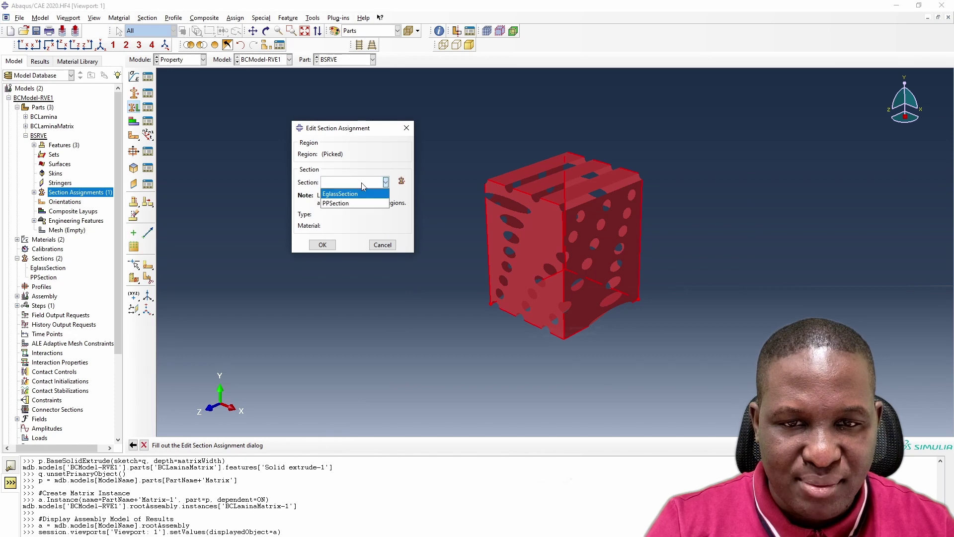
{"action": "left_click", "coordinate": [346, 203]}
{"action": "left_click", "coordinate": [322, 244]}
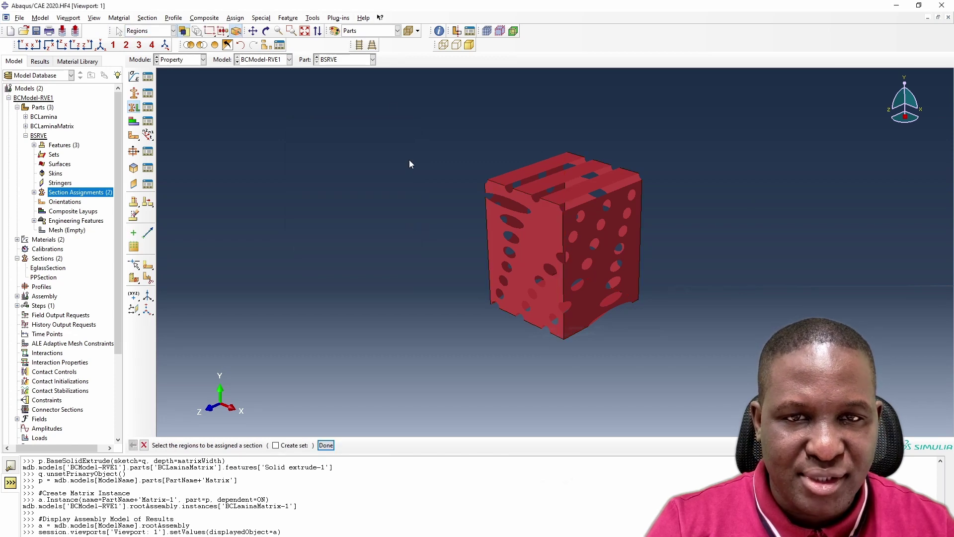
Step: Colour the part by material with transparency off and orbit the cube
{"action": "left_click", "coordinate": [381, 33]}
{"action": "left_click", "coordinate": [354, 71]}
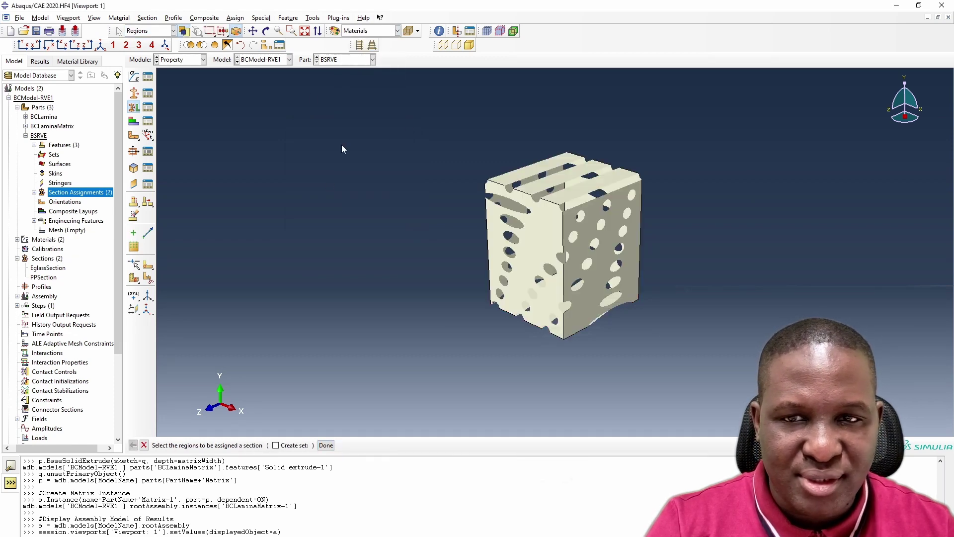
{"action": "left_click", "coordinate": [215, 46]}
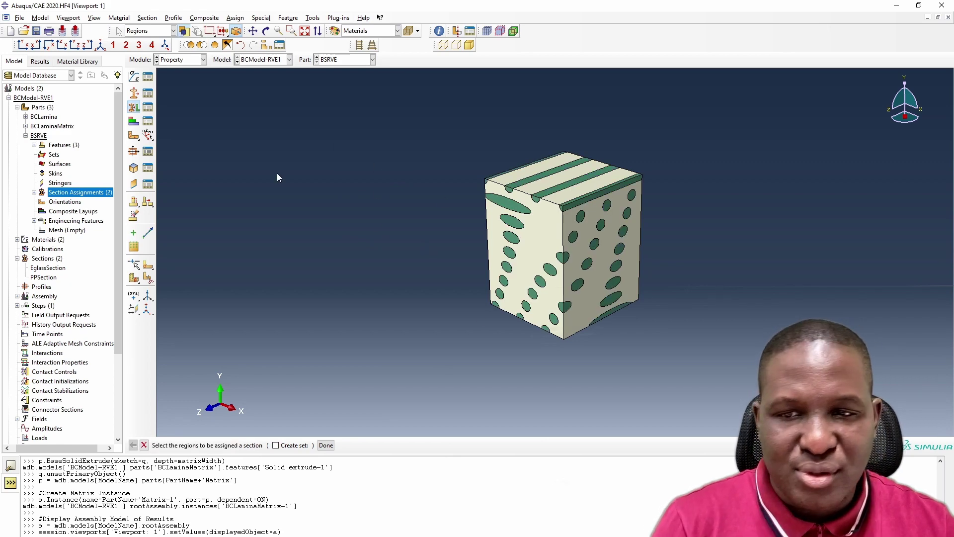
{"action": "left_click", "coordinate": [267, 32]}
{"action": "left_click_drag", "start_coordinate": [639, 308], "coordinate": [497, 233]}
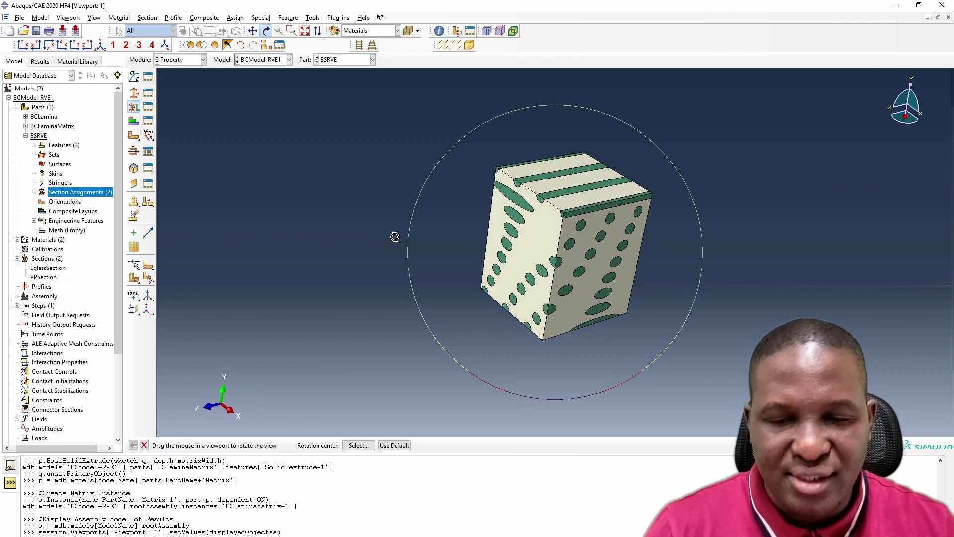
Step: Seed BSRVE at global size 17 and mesh the whole part with tetrahedral elements
{"action": "double_click", "coordinate": [62, 229]}
{"action": "left_click", "coordinate": [46, 114]}
{"action": "key", "text": "Return"}
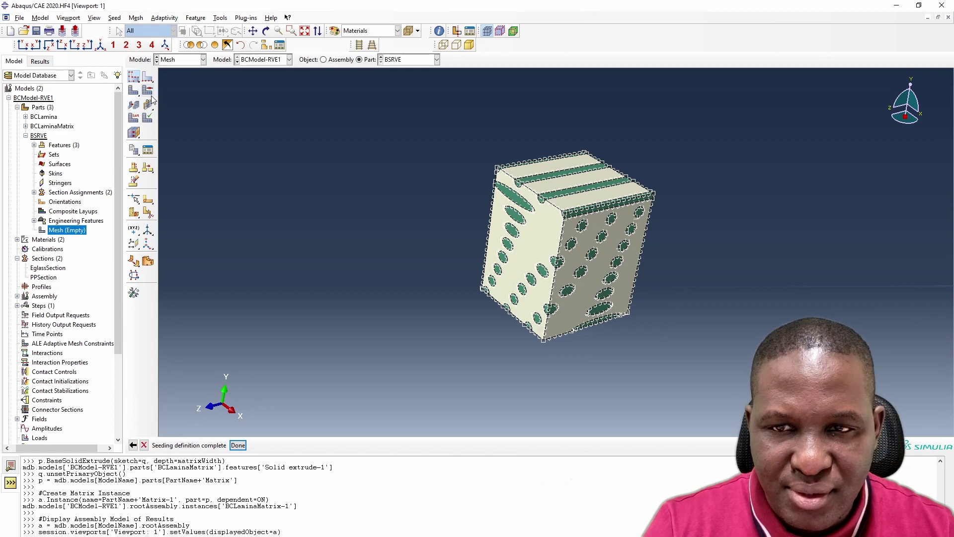
{"action": "left_click", "coordinate": [148, 90]}
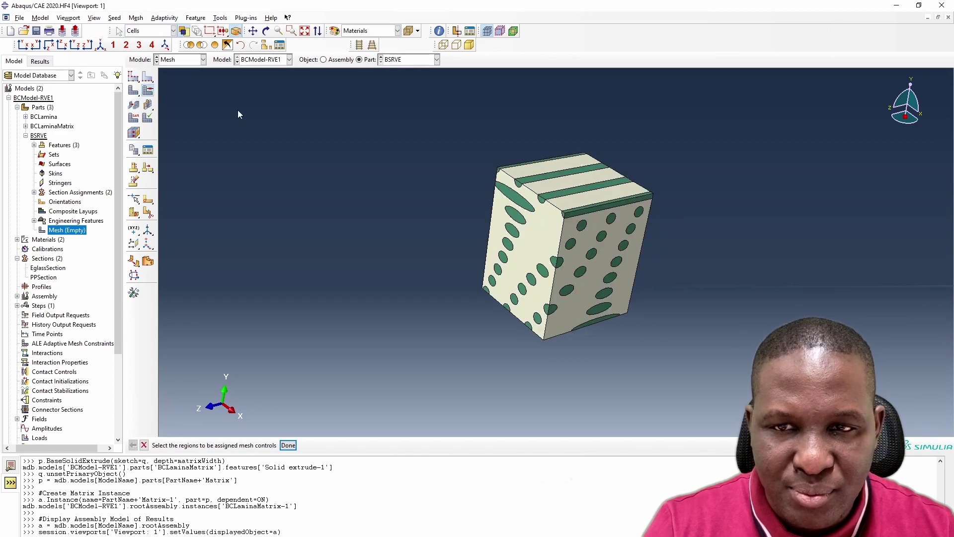
{"action": "left_click_drag", "start_coordinate": [728, 368], "coordinate": [447, 139]}
{"action": "left_click", "coordinate": [288, 445]}
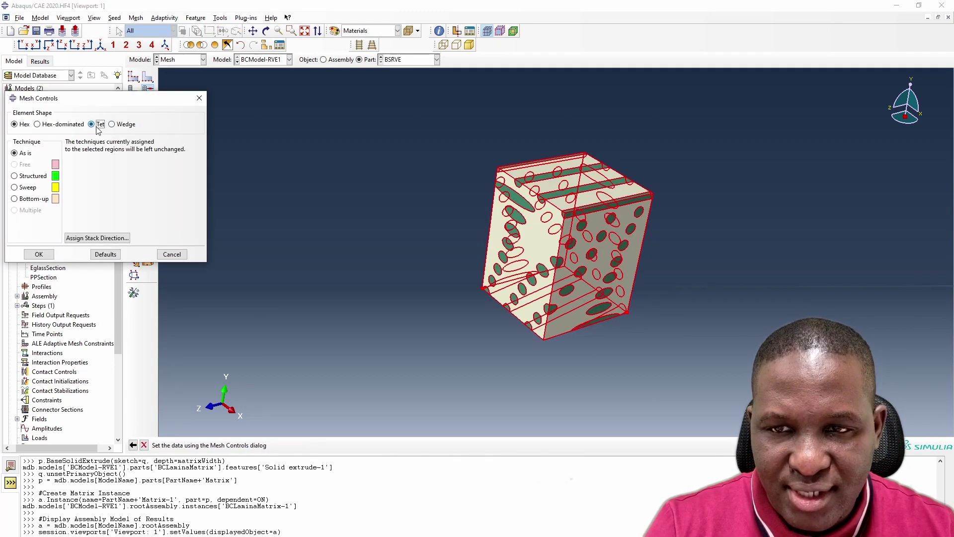
{"action": "left_click", "coordinate": [39, 254]}
{"action": "left_click", "coordinate": [134, 167]}
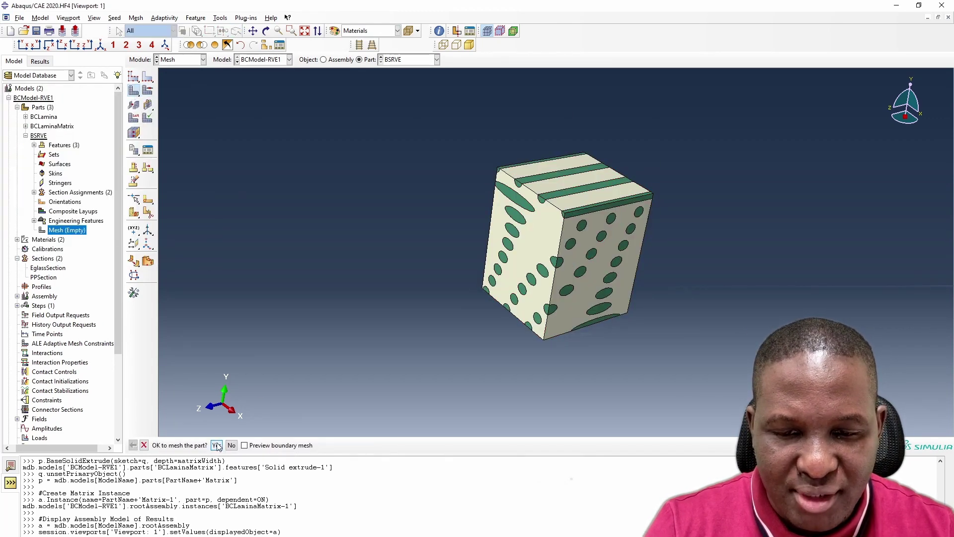
{"action": "left_click", "coordinate": [217, 445]}
{"action": "left_click_drag", "start_coordinate": [537, 248], "coordinate": [544, 275], "text": "ctrl+alt"}
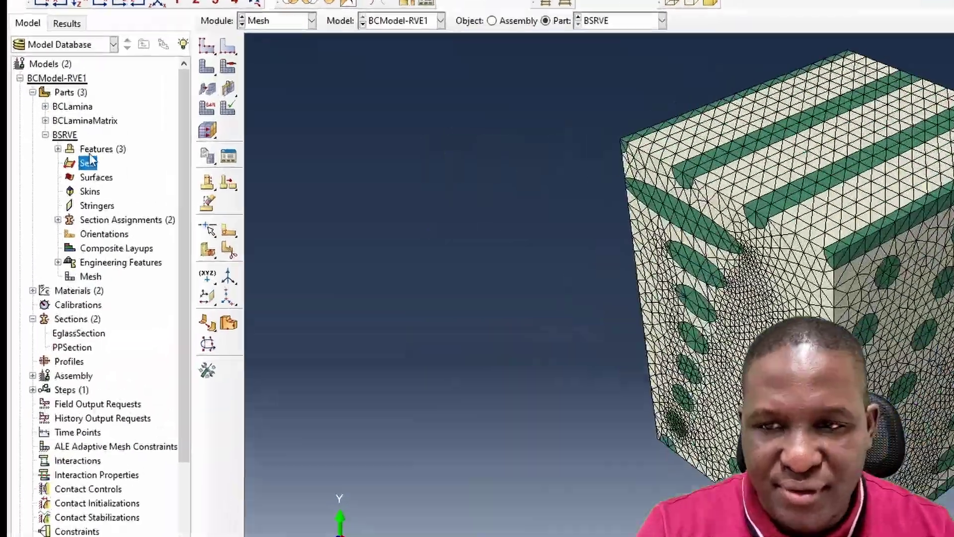
Step: Create node set YTop containing all top-face nodes, picked by face angle
{"action": "double_click", "coordinate": [88, 163]}
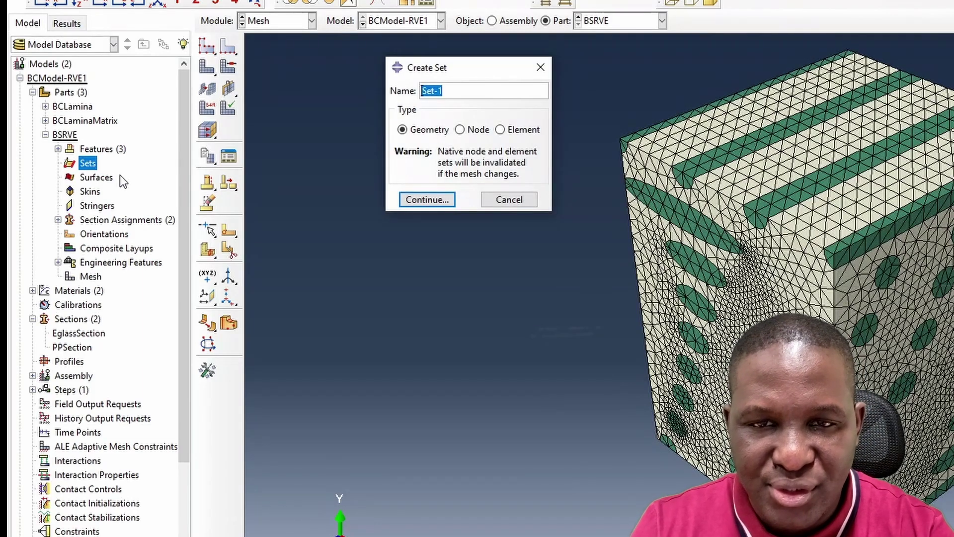
{"action": "type", "text": "Top"}
{"action": "key", "text": "Home"}
{"action": "type", "text": "Y"}
{"action": "left_click", "coordinate": [477, 130]}
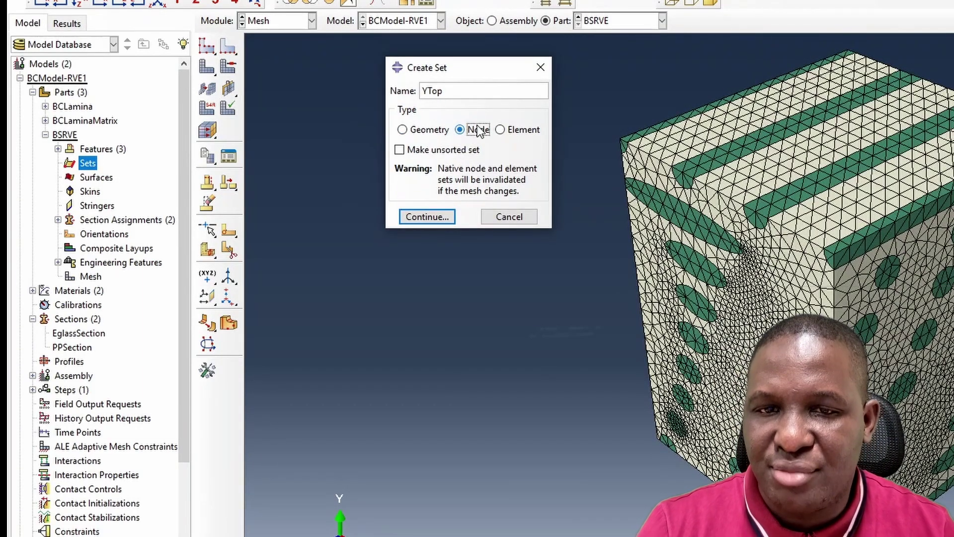
{"action": "left_click", "coordinate": [427, 216]}
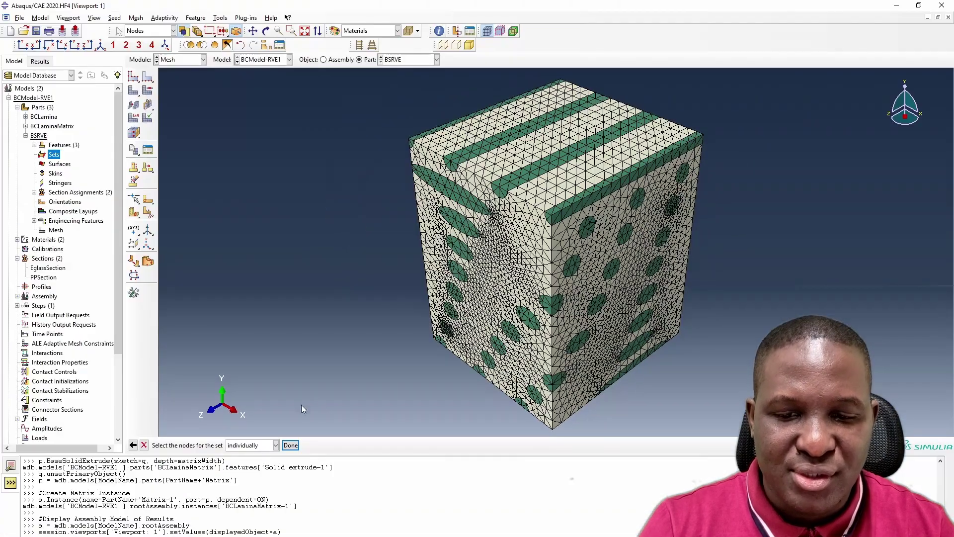
{"action": "left_click", "coordinate": [263, 445]}
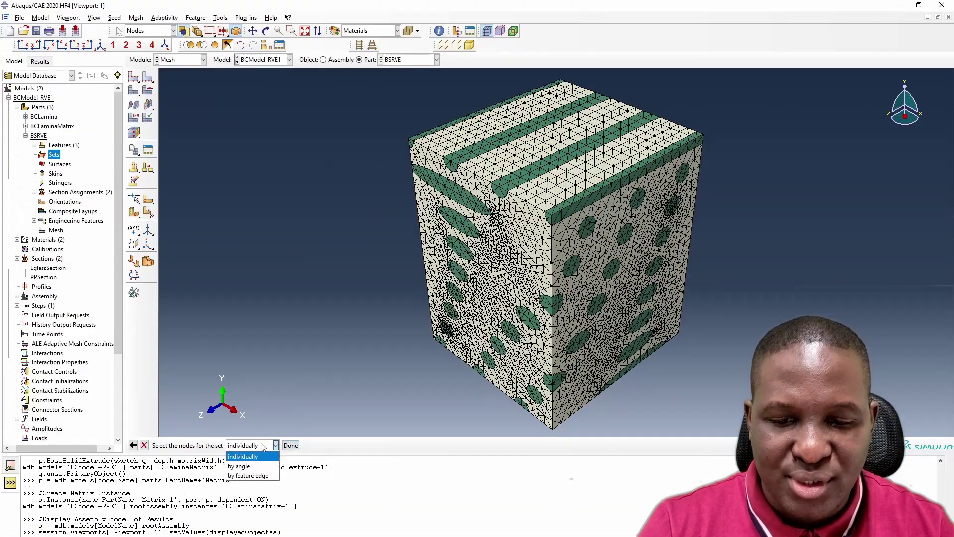
{"action": "left_click", "coordinate": [239, 466]}
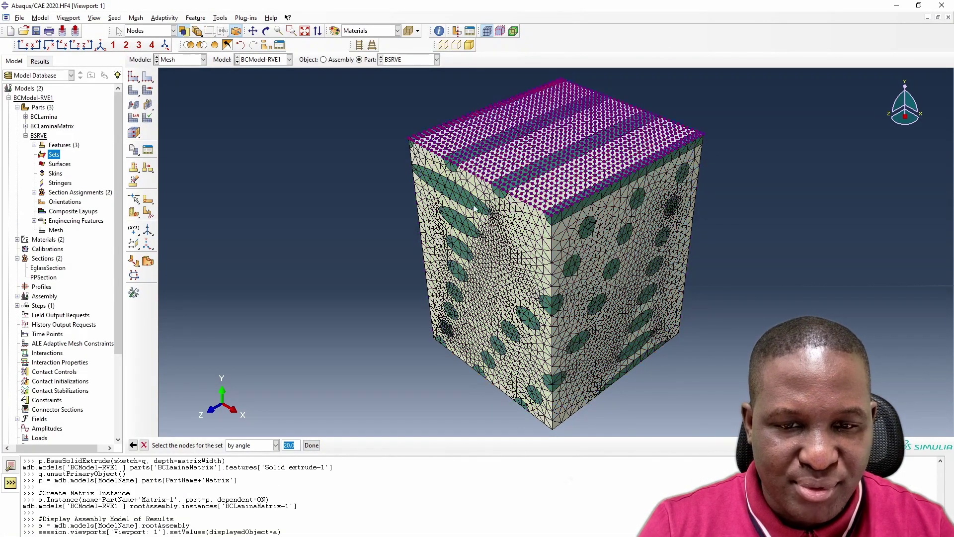
{"action": "left_click", "coordinate": [551, 135]}
{"action": "left_click", "coordinate": [312, 445]}
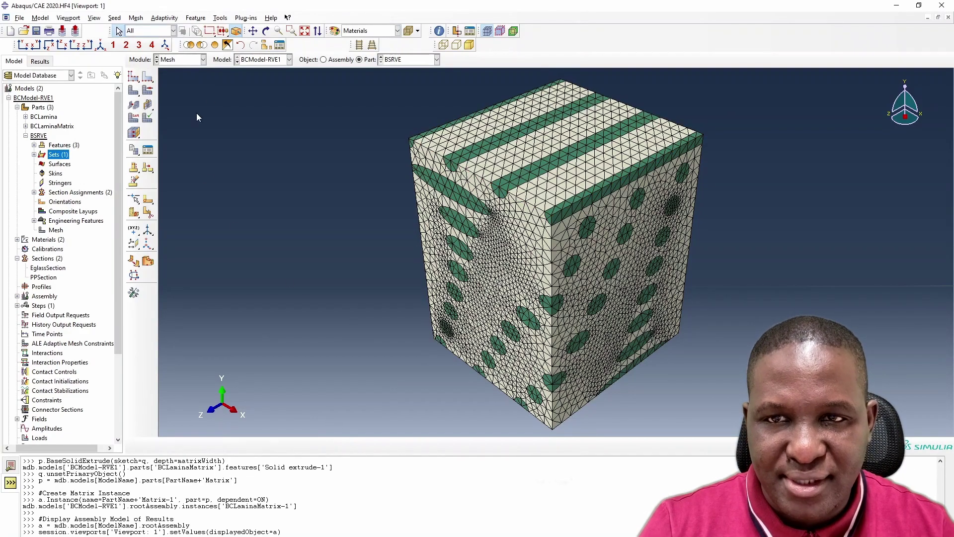
Step: Finish a second node set from the cube's underside and return to the isometric view
{"action": "left_click", "coordinate": [267, 31]}
{"action": "left_click_drag", "start_coordinate": [497, 223], "coordinate": [328, 234]}
{"action": "right_click", "coordinate": [317, 233]}
{"action": "left_click", "coordinate": [350, 299]}
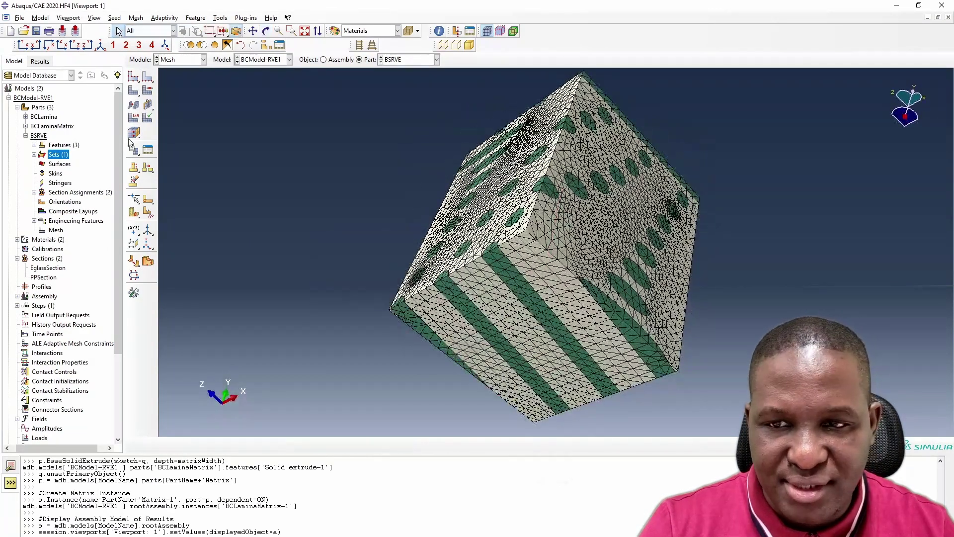
{"action": "left_click", "coordinate": [311, 445]}
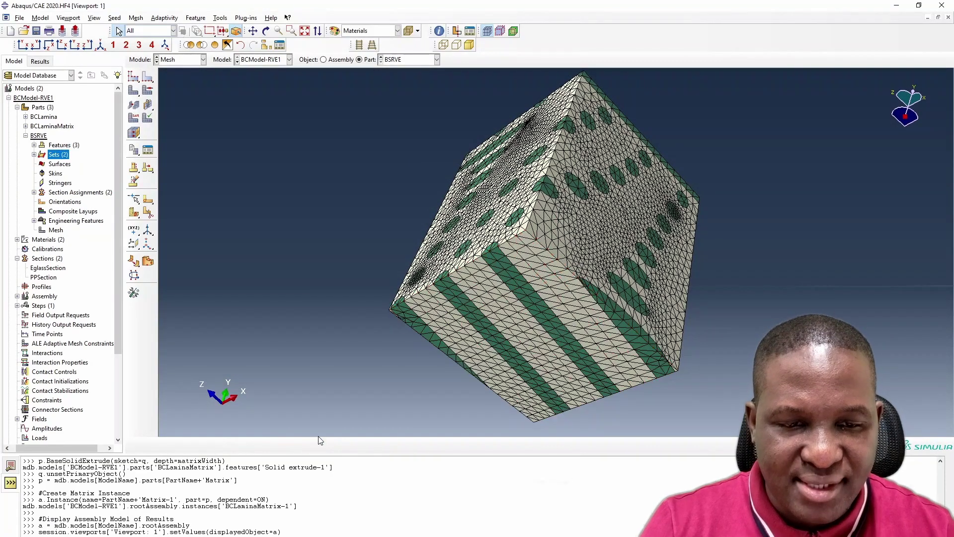
{"action": "left_click", "coordinate": [100, 45]}
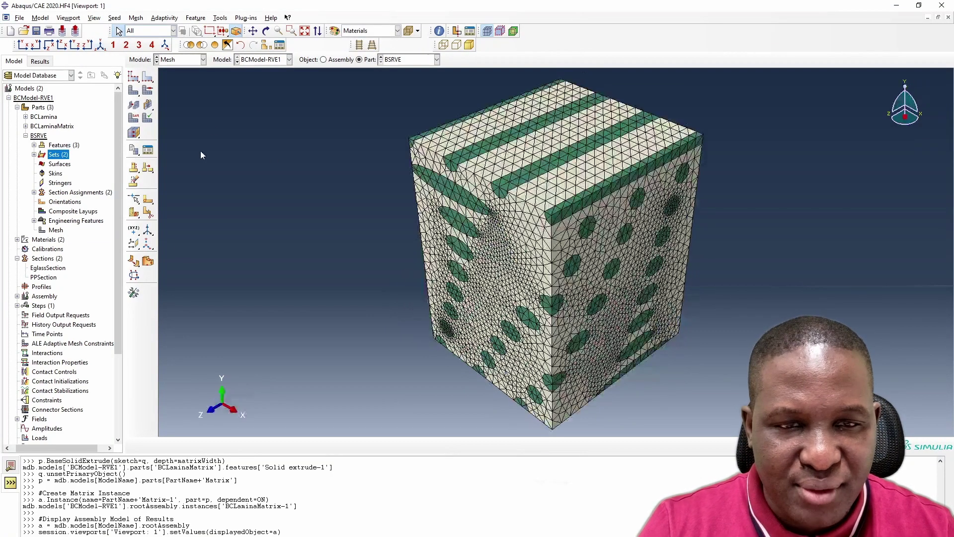
{"action": "left_click", "coordinate": [220, 18]}
{"action": "left_click", "coordinate": [175, 59]}
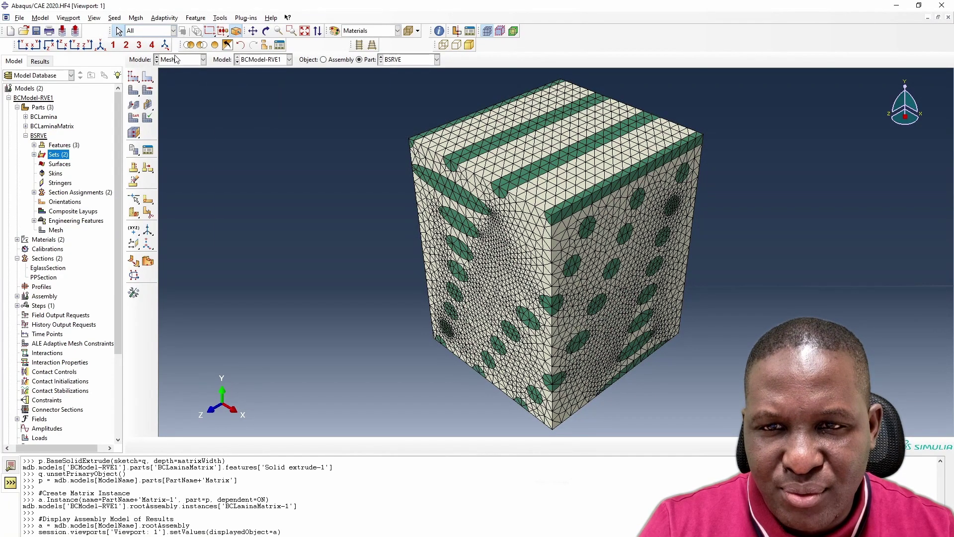
Step: In the Part module, add a reference point at the BSRVE cube's top front corner
{"action": "left_click", "coordinate": [177, 60]}
{"action": "left_click", "coordinate": [181, 72]}
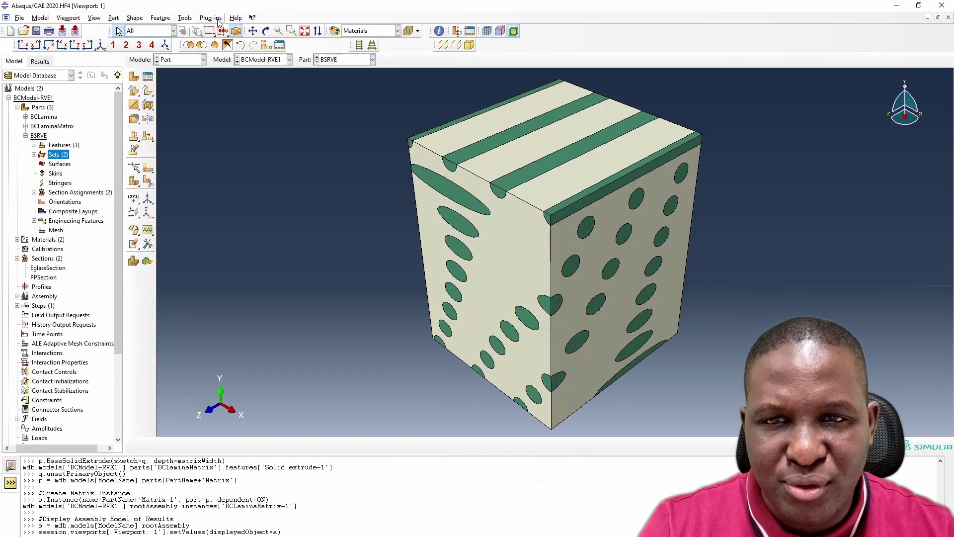
{"action": "left_click", "coordinate": [188, 18]}
{"action": "left_click", "coordinate": [198, 39]}
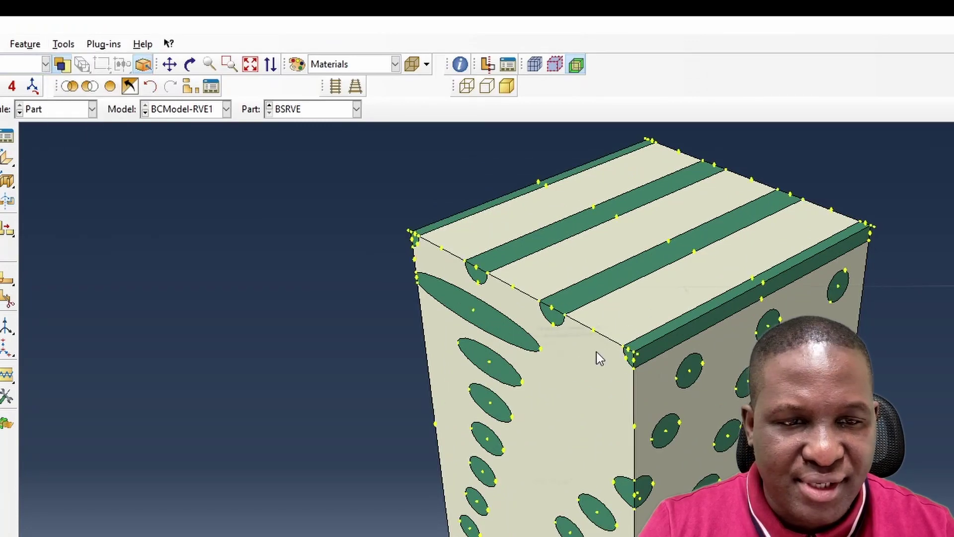
{"action": "left_click", "coordinate": [632, 354]}
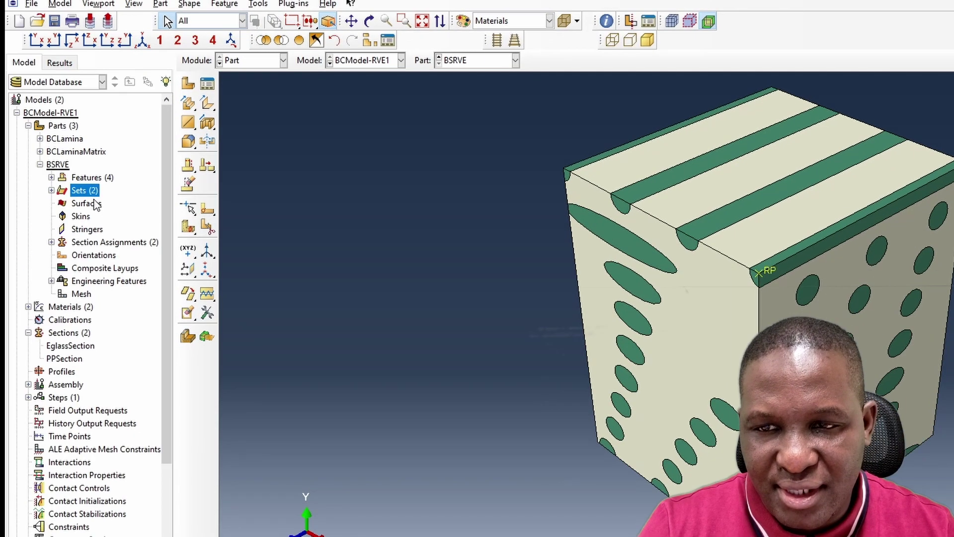
Step: Create a geometry set named RPSet containing the reference point
{"action": "double_click", "coordinate": [85, 191]}
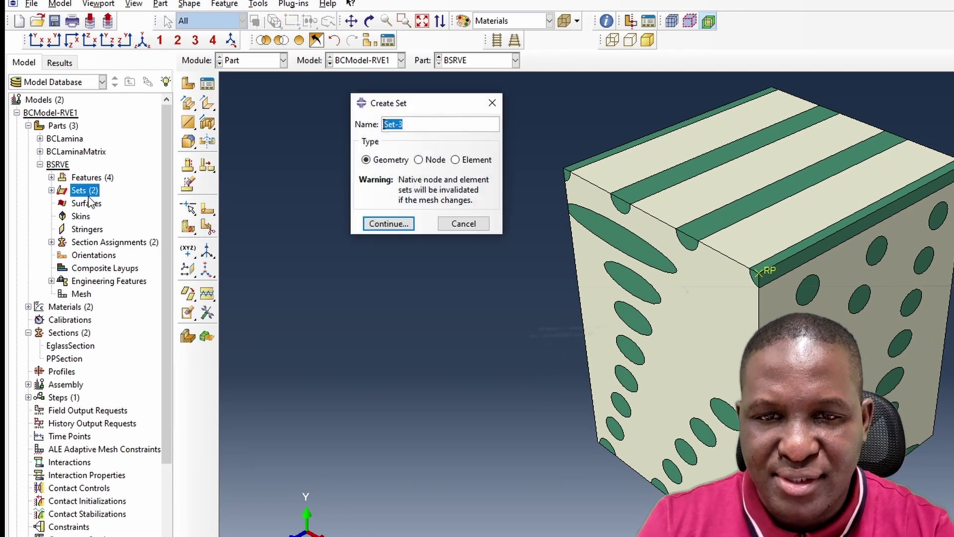
{"action": "type", "text": "RPSet"}
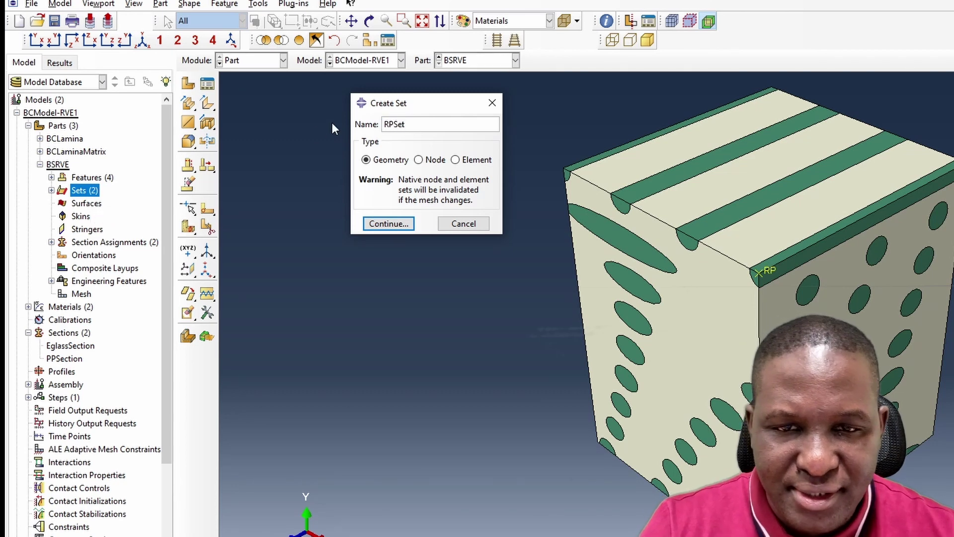
{"action": "left_click", "coordinate": [388, 224]}
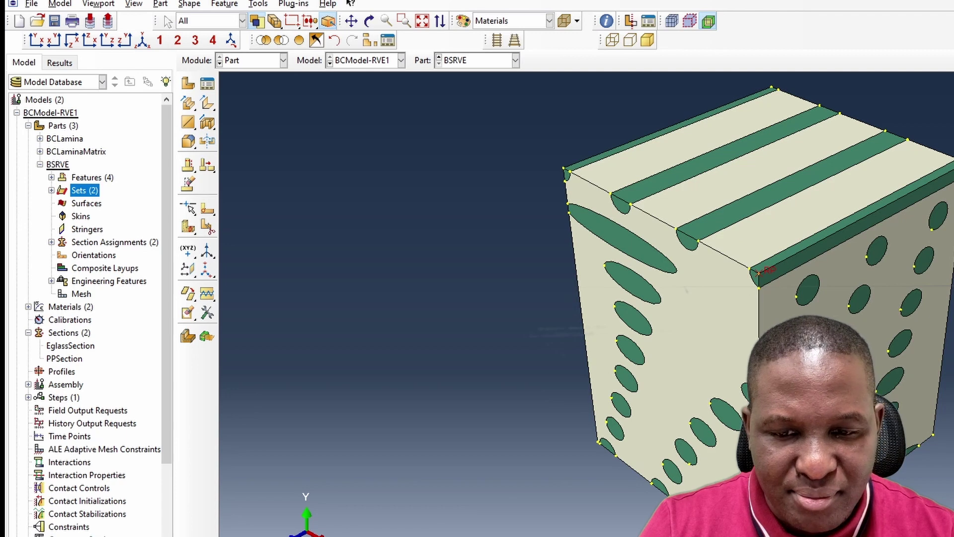
{"action": "middle_click", "coordinate": [407, 365]}
{"action": "scroll", "coordinate": [413, 343], "scroll_direction": "up", "scroll_amount": 2}
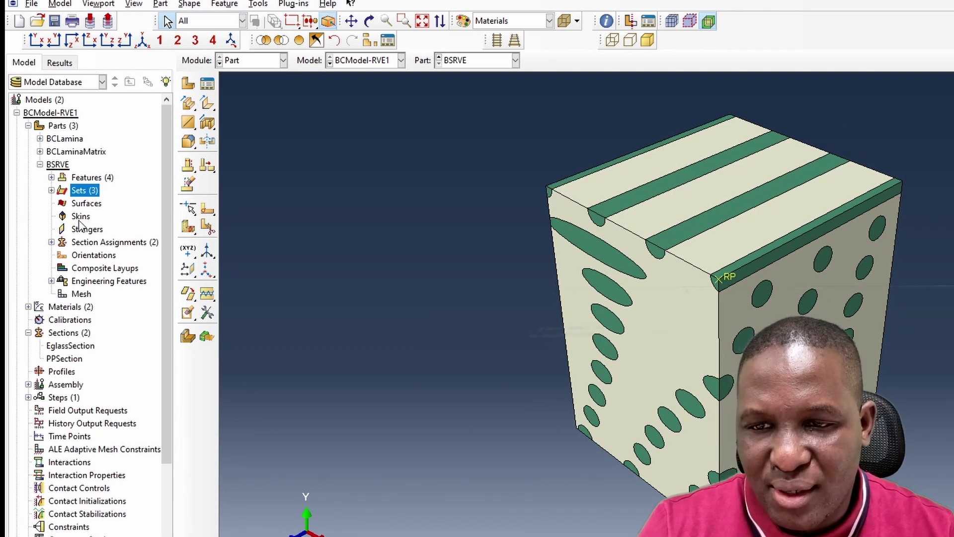
{"action": "scroll", "coordinate": [102, 231], "scroll_direction": "down", "scroll_amount": 4}
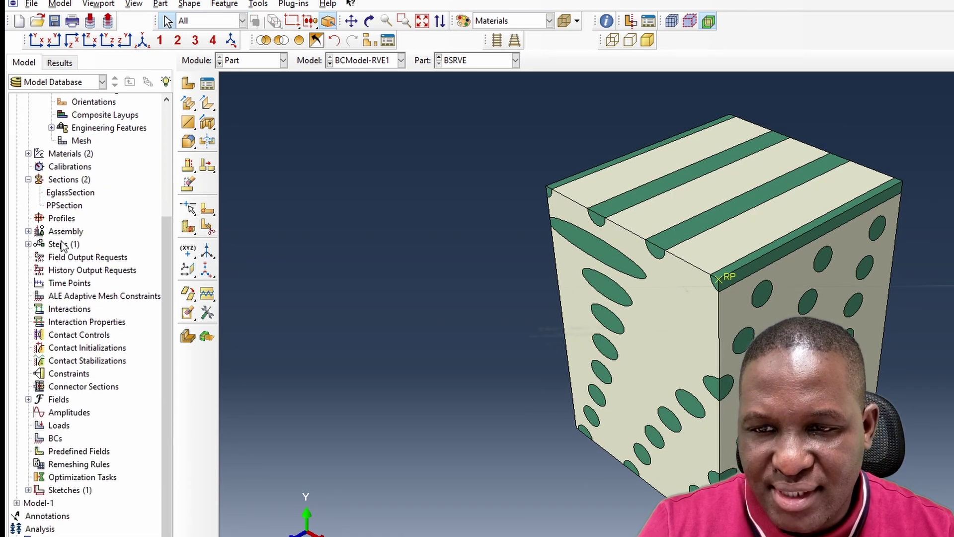
Step: Create a Static, General analysis step named staticLoadingStep
{"action": "left_click", "coordinate": [57, 245]}
{"action": "double_click", "coordinate": [58, 245]}
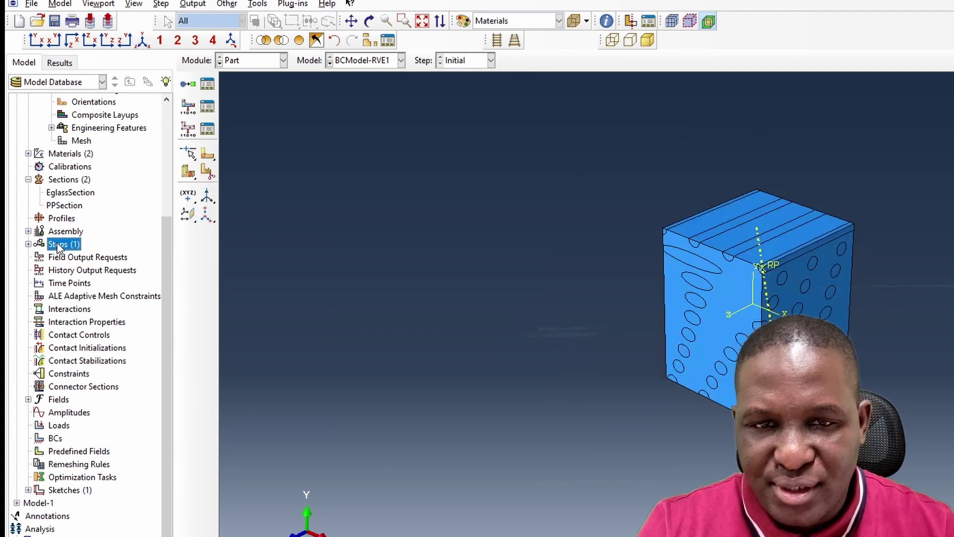
{"action": "type", "text": "static"}
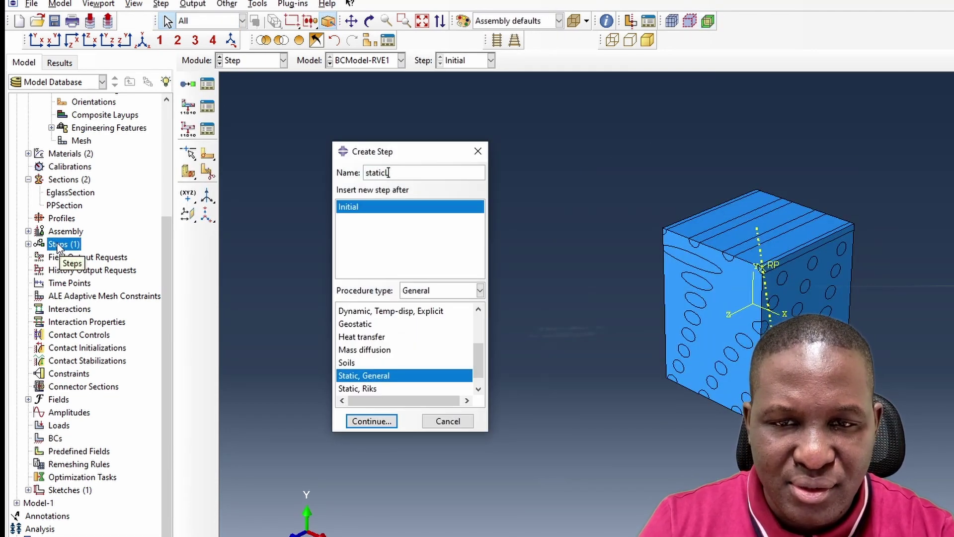
{"action": "type", "text": "LoadingStep"}
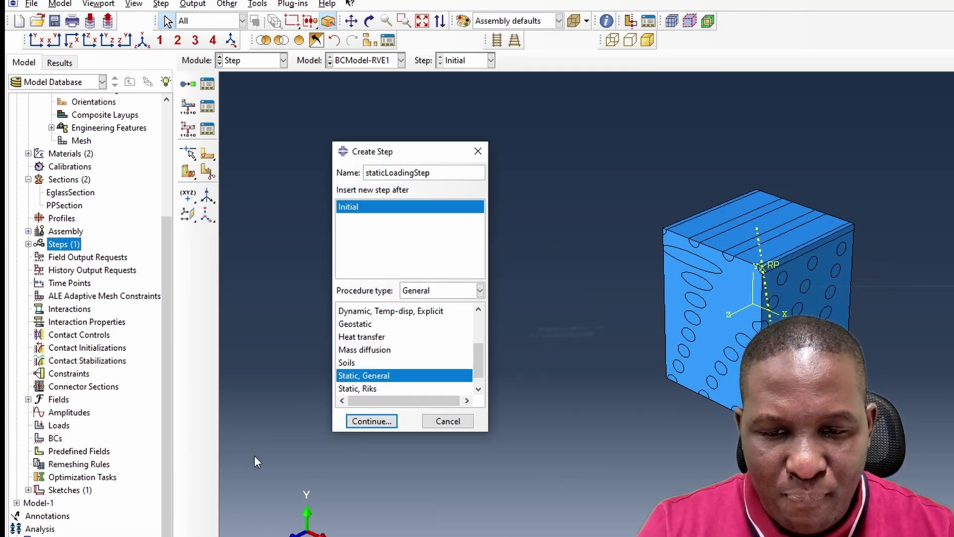
{"action": "left_click", "coordinate": [367, 422]}
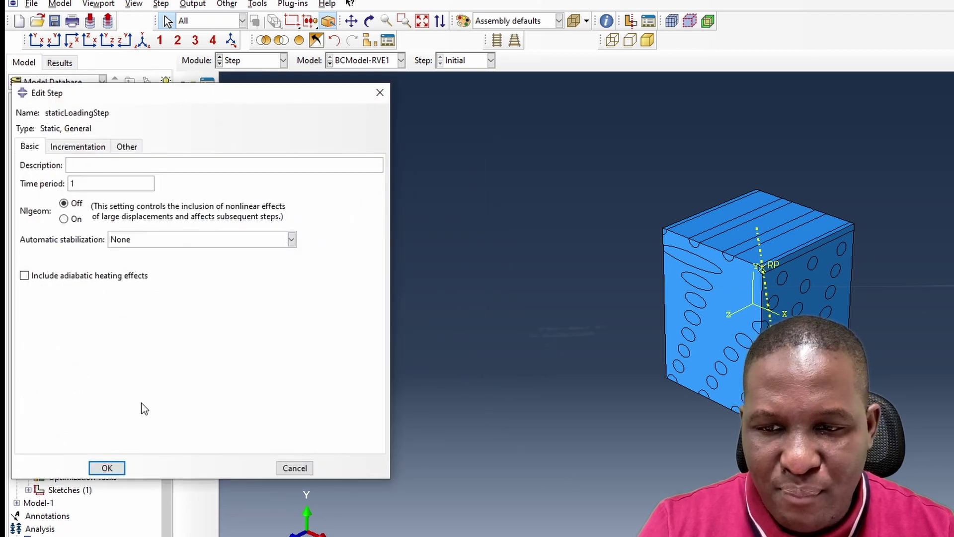
{"action": "left_click", "coordinate": [107, 468]}
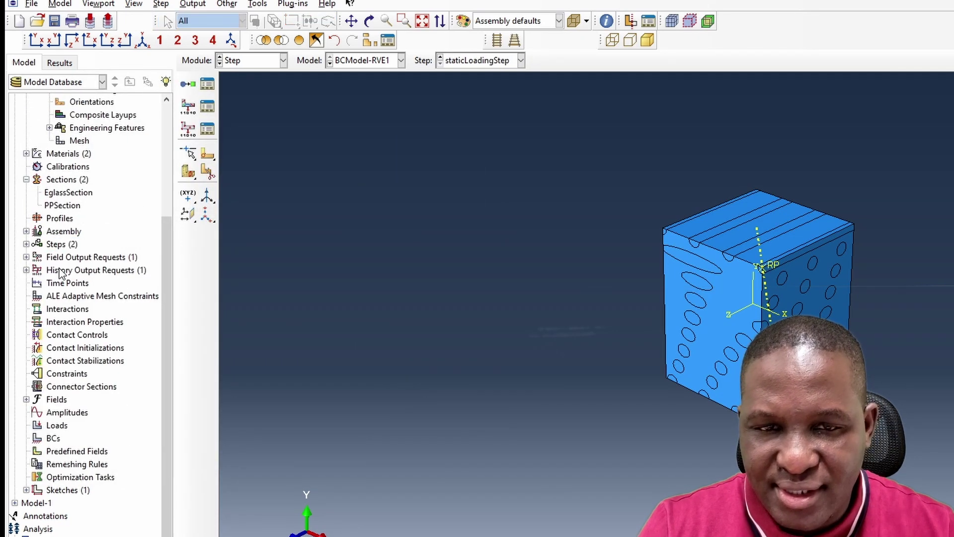
Step: Add history output request RPHO recording rf2 and u2 at set BSRVE-1.RPSet
{"action": "double_click", "coordinate": [118, 269]}
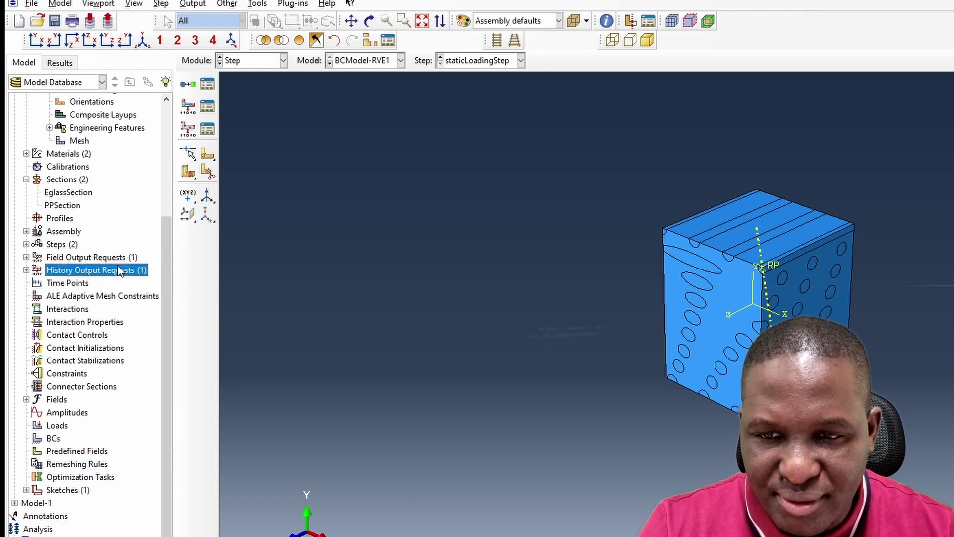
{"action": "type", "text": "RPHO"}
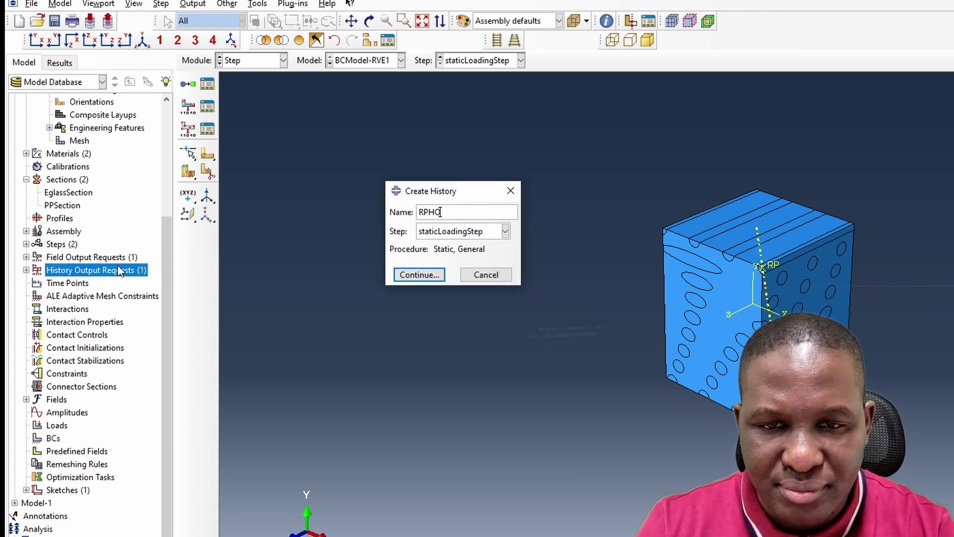
{"action": "key", "text": "Return"}
{"action": "left_click", "coordinate": [561, 119]}
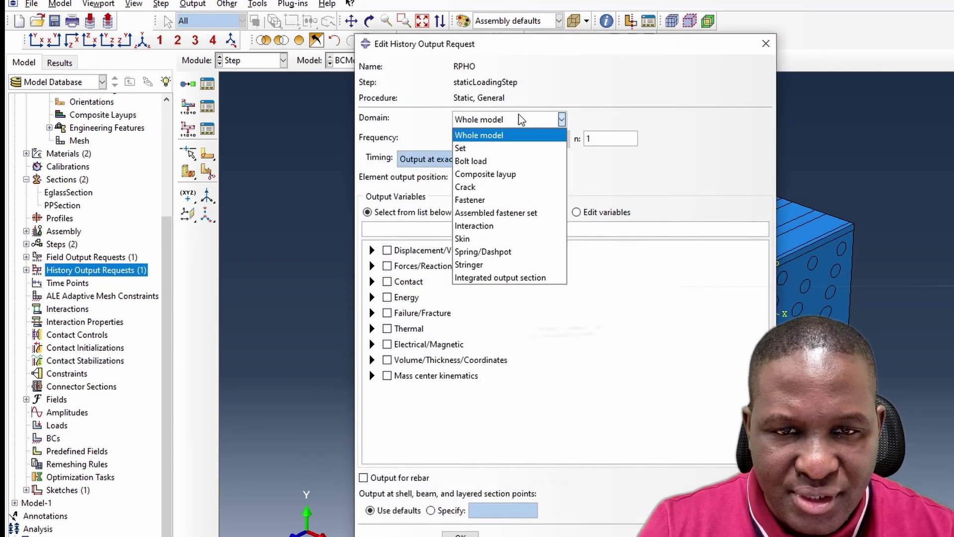
{"action": "left_click", "coordinate": [527, 142]}
{"action": "left_click", "coordinate": [657, 121]}
{"action": "left_click", "coordinate": [645, 138]}
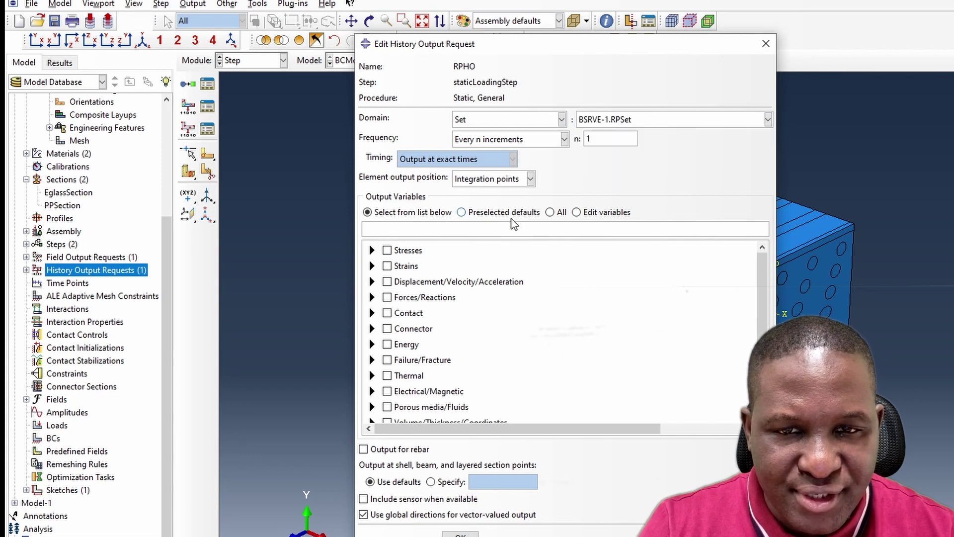
{"action": "left_click", "coordinate": [462, 213]}
{"action": "left_click", "coordinate": [385, 215]}
{"action": "left_click", "coordinate": [589, 216]}
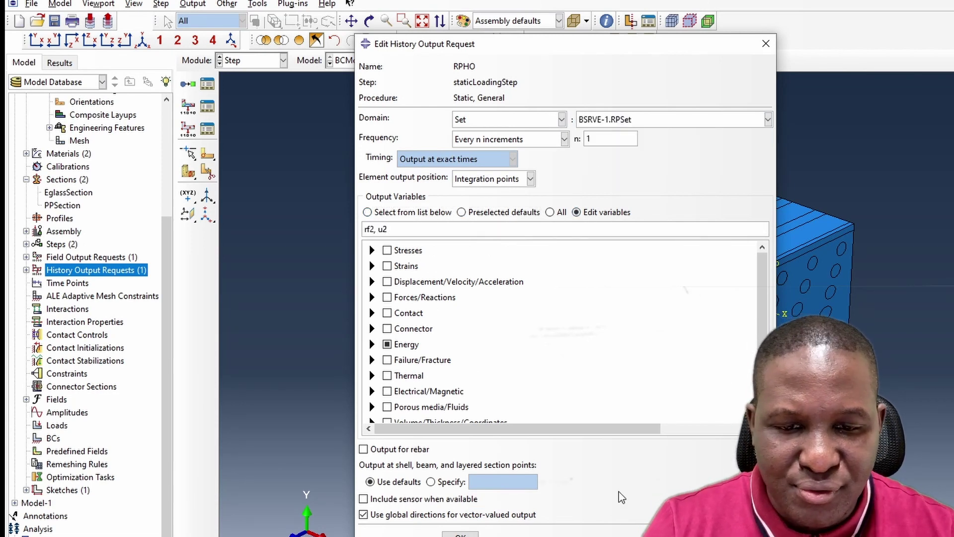
{"action": "left_click", "coordinate": [460, 534]}
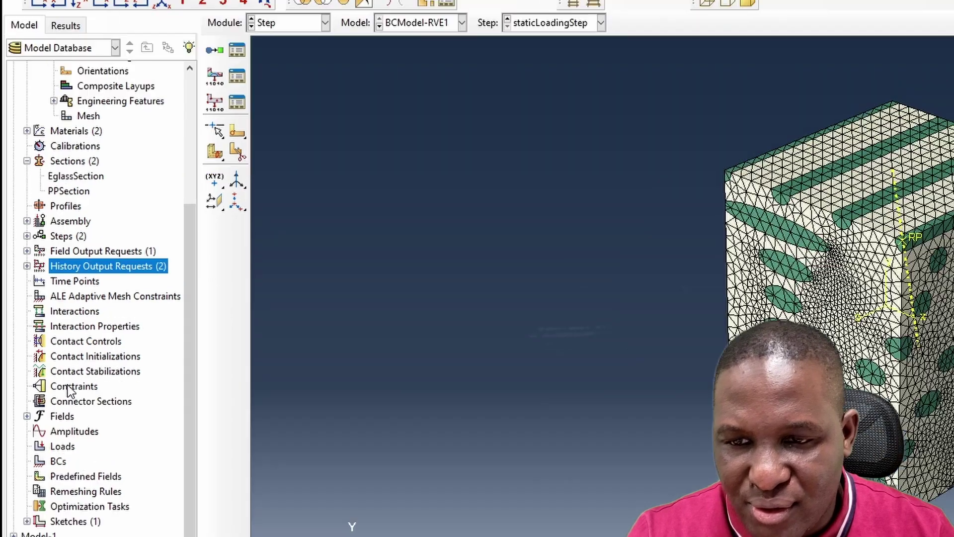
Step: Create Equation constraint constraintEqn with first term coefficient 1, set BSRVE-1.YTop, DOF 2
{"action": "double_click", "coordinate": [67, 373]}
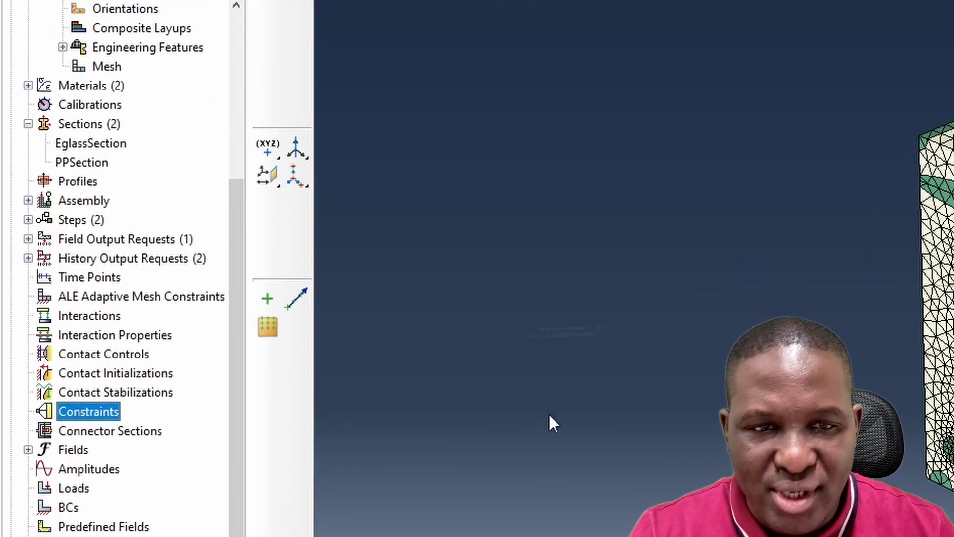
{"action": "type", "text": "constraintEqn"}
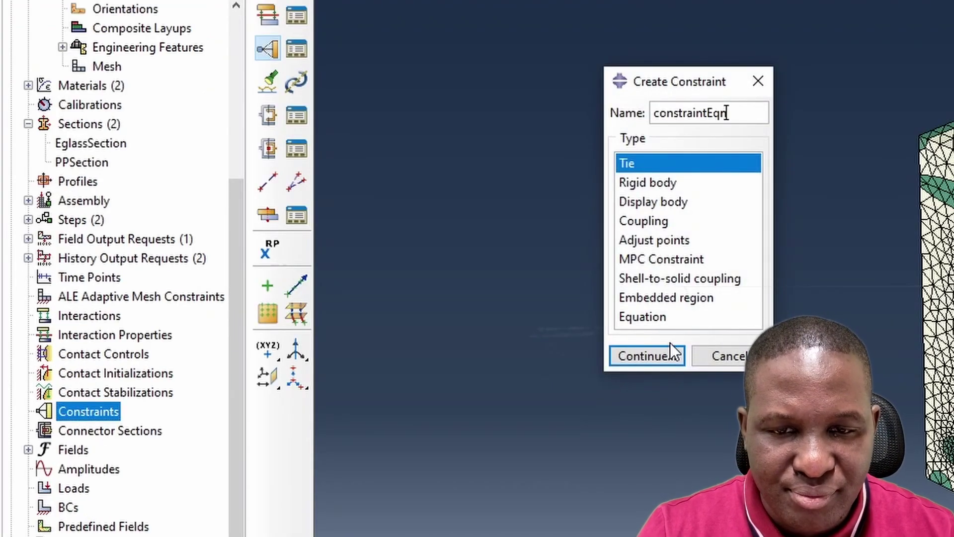
{"action": "left_click", "coordinate": [656, 317]}
{"action": "left_click", "coordinate": [653, 358]}
{"action": "left_click", "coordinate": [598, 120]}
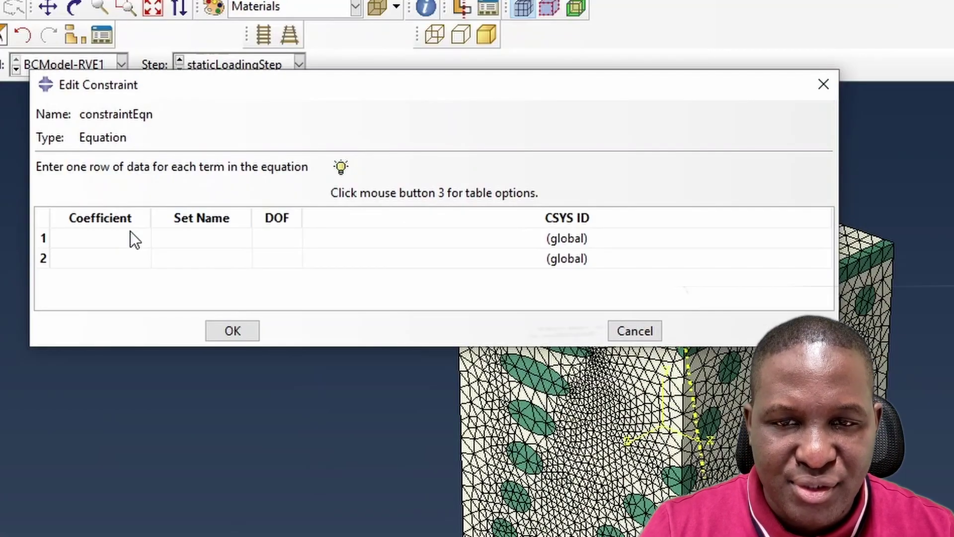
{"action": "left_click", "coordinate": [229, 237]}
{"action": "left_click", "coordinate": [244, 237]}
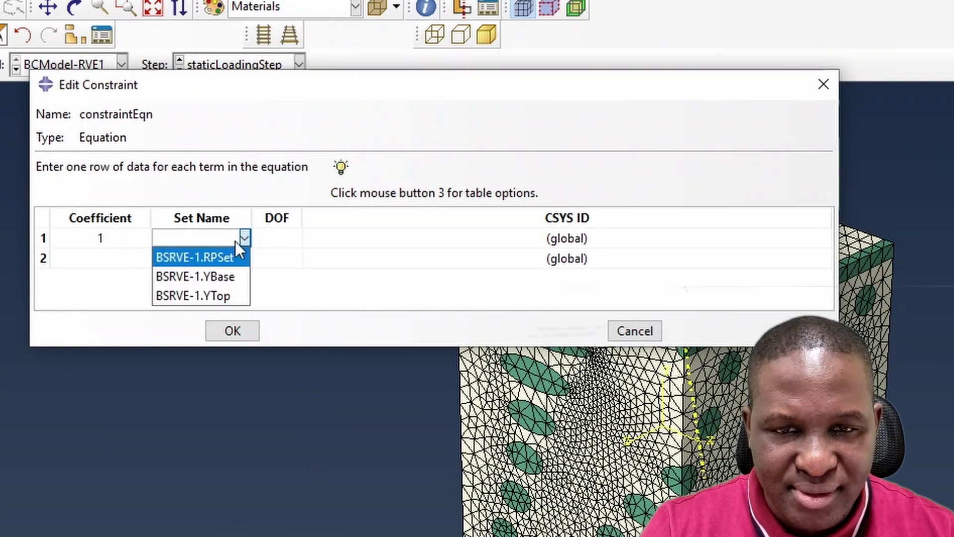
{"action": "left_click", "coordinate": [222, 294]}
{"action": "left_click", "coordinate": [265, 237]}
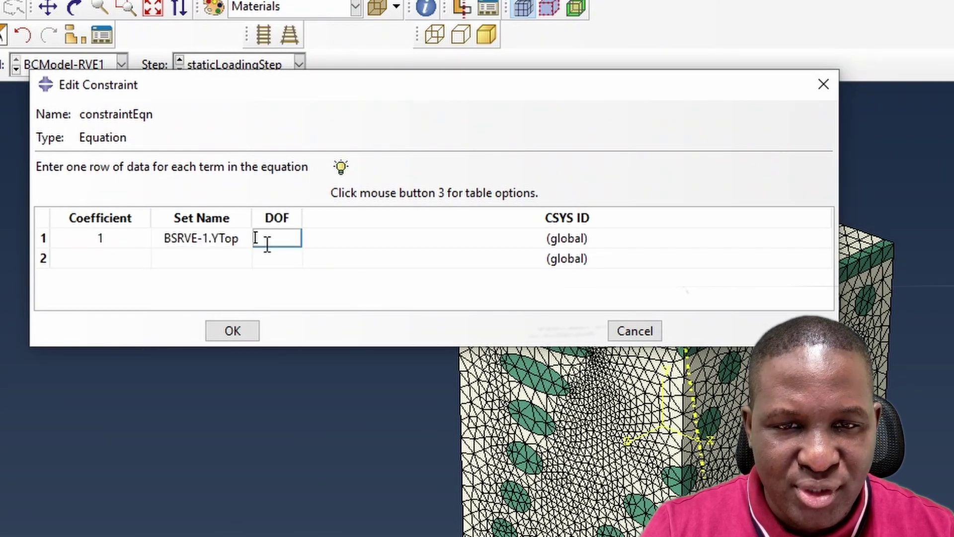
{"action": "type", "text": "2"}
Step: Add the second equation term with coefficient -1 on set BSRVE-1.RPSet
{"action": "left_click", "coordinate": [120, 258]}
{"action": "type", "text": "-1"}
{"action": "left_click", "coordinate": [234, 260]}
{"action": "left_click", "coordinate": [232, 263]}
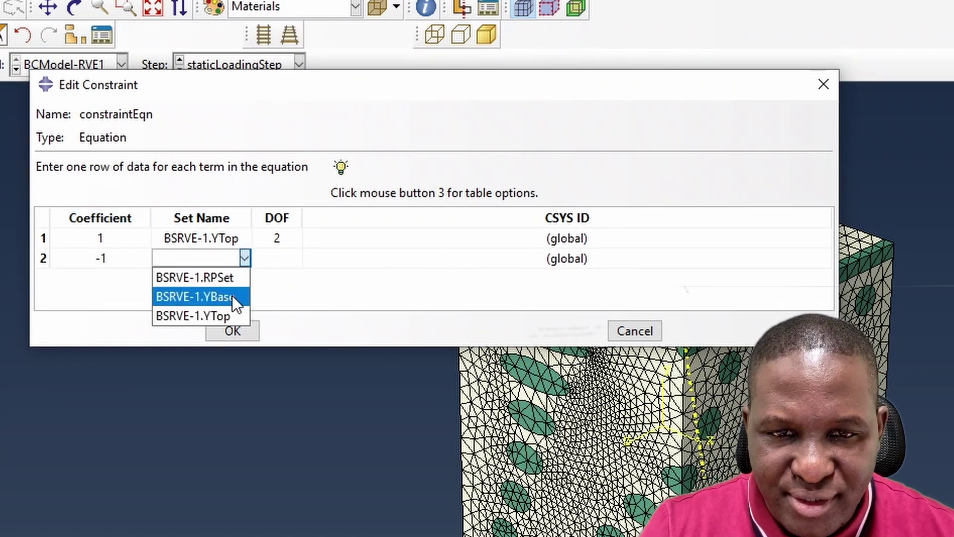
{"action": "left_click", "coordinate": [236, 278]}
{"action": "left_click", "coordinate": [278, 259]}
Step: Save the constraint with DOF 2, then start Displacement/Rotation boundary condition FixedYBase
{"action": "type", "text": "2"}
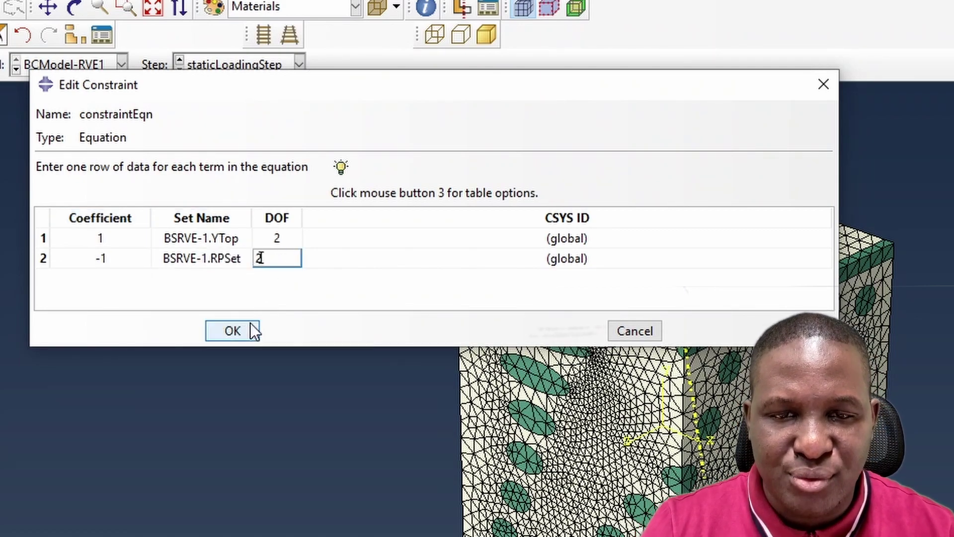
{"action": "left_click", "coordinate": [242, 330]}
{"action": "double_click", "coordinate": [54, 393]}
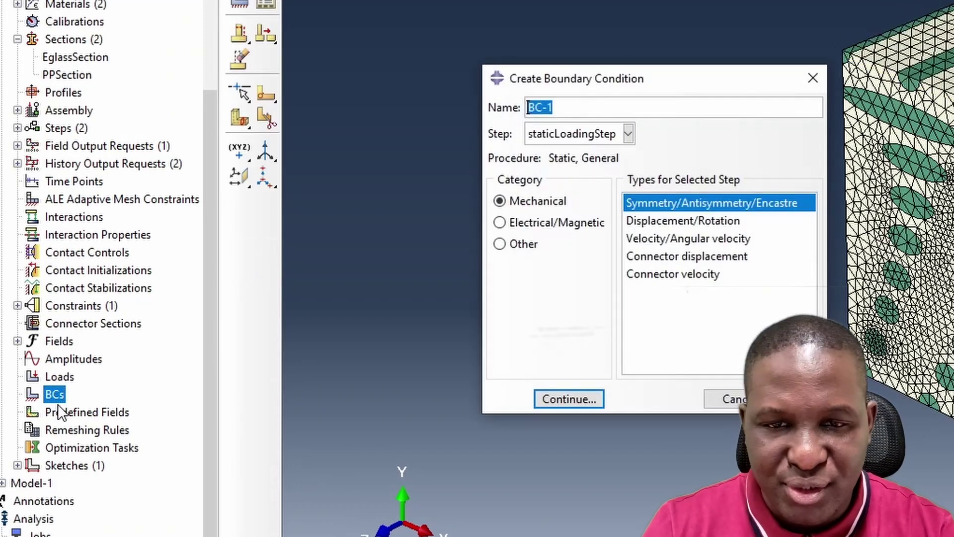
{"action": "type", "text": "FixedYBase"}
{"action": "left_click", "coordinate": [671, 221]}
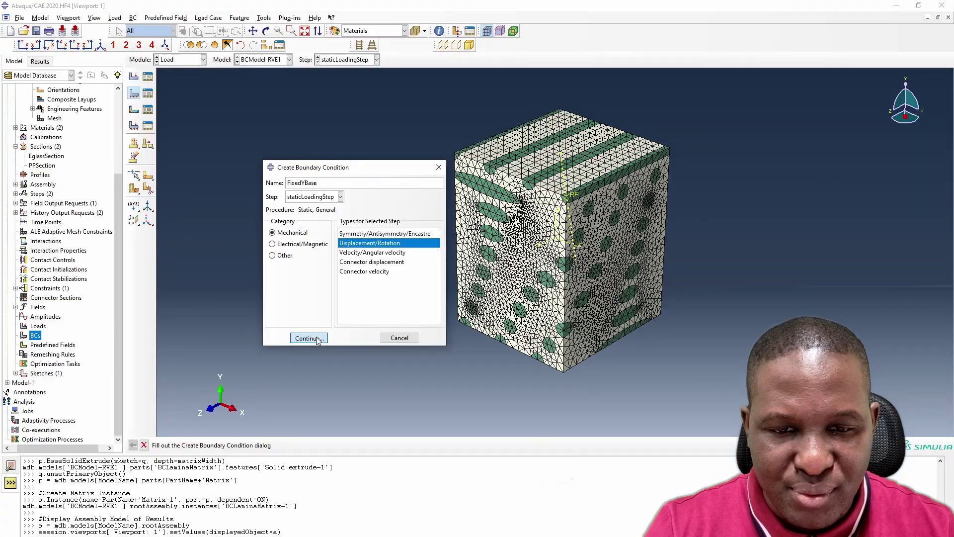
{"action": "left_click", "coordinate": [575, 403]}
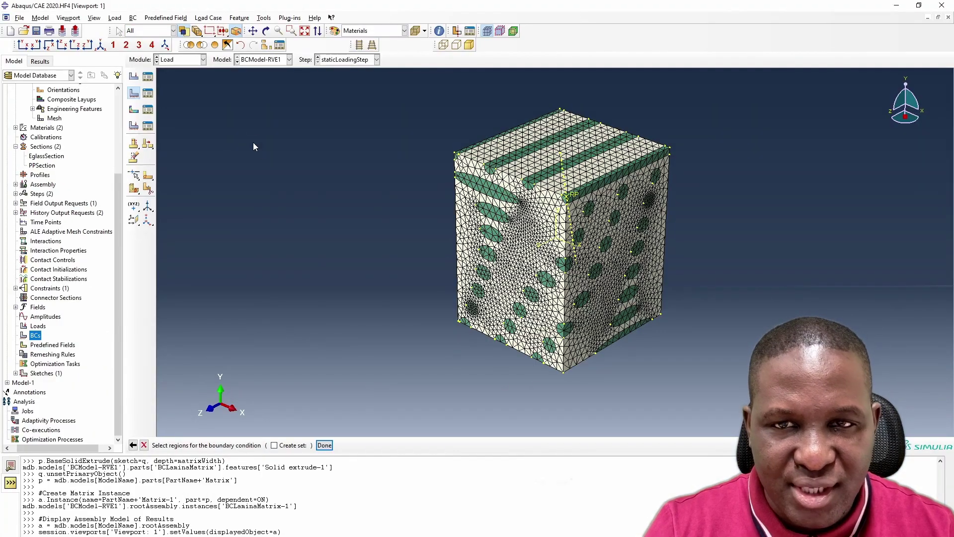
Step: Apply FixedYBase to the BSRVE-1.YBase set
{"action": "left_click", "coordinate": [266, 30]}
{"action": "left_click_drag", "start_coordinate": [526, 348], "coordinate": [505, 245]}
{"action": "right_click", "coordinate": [289, 271]}
{"action": "left_click", "coordinate": [332, 338]}
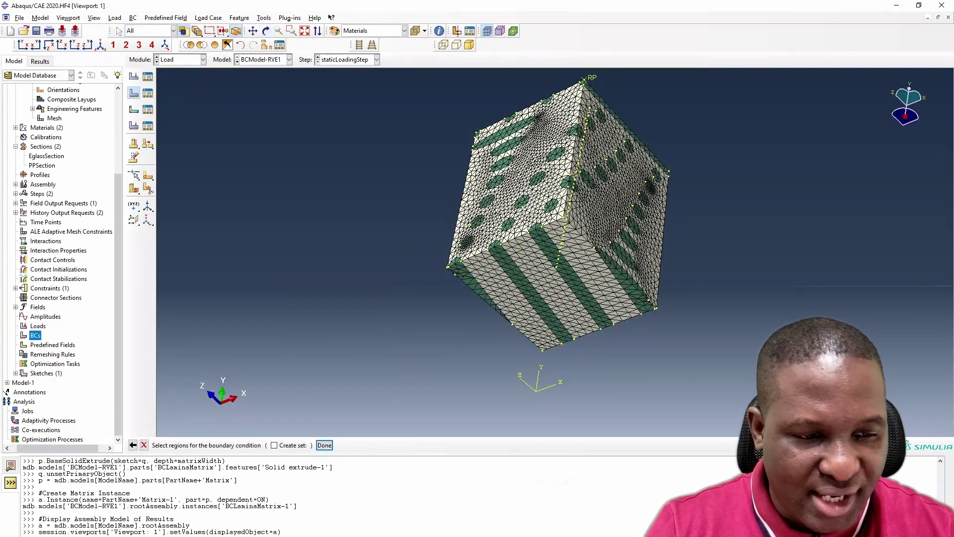
{"action": "left_click", "coordinate": [879, 444]}
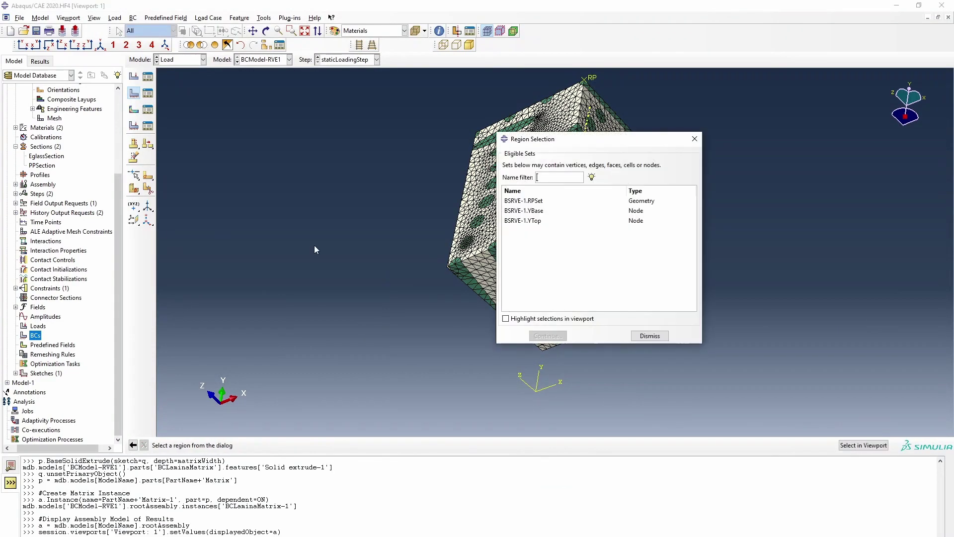
{"action": "left_click", "coordinate": [526, 211]}
{"action": "left_click", "coordinate": [544, 337]}
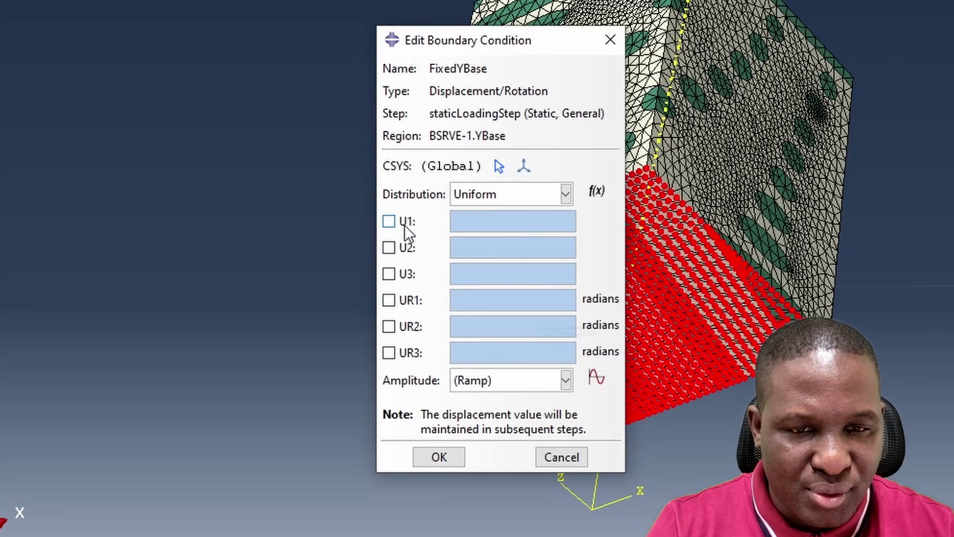
Step: Fix all six components U1–UR3 at zero and save FixedYBase
{"action": "left_click", "coordinate": [404, 224]}
{"action": "left_click", "coordinate": [403, 248]}
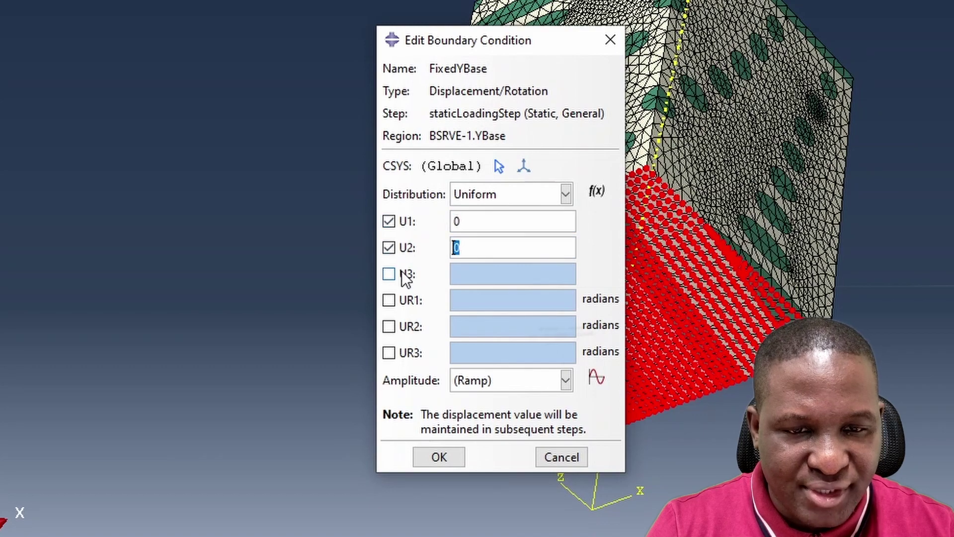
{"action": "left_click", "coordinate": [402, 272]}
{"action": "left_click", "coordinate": [389, 274]}
{"action": "left_click", "coordinate": [389, 300]}
{"action": "left_click", "coordinate": [389, 274]}
{"action": "left_click", "coordinate": [389, 326]}
{"action": "left_click", "coordinate": [389, 353]}
{"action": "left_click", "coordinate": [428, 456]}
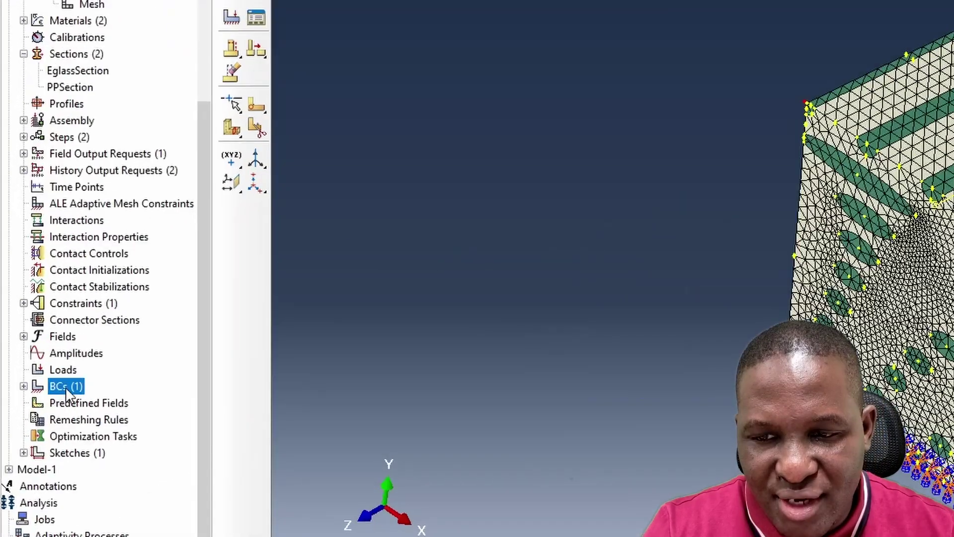
Step: Create the Y compression Displacement/Rotation boundary condition on BSRVE-1.RPSet
{"action": "double_click", "coordinate": [189, 387]}
{"action": "type", "text": "YC"}
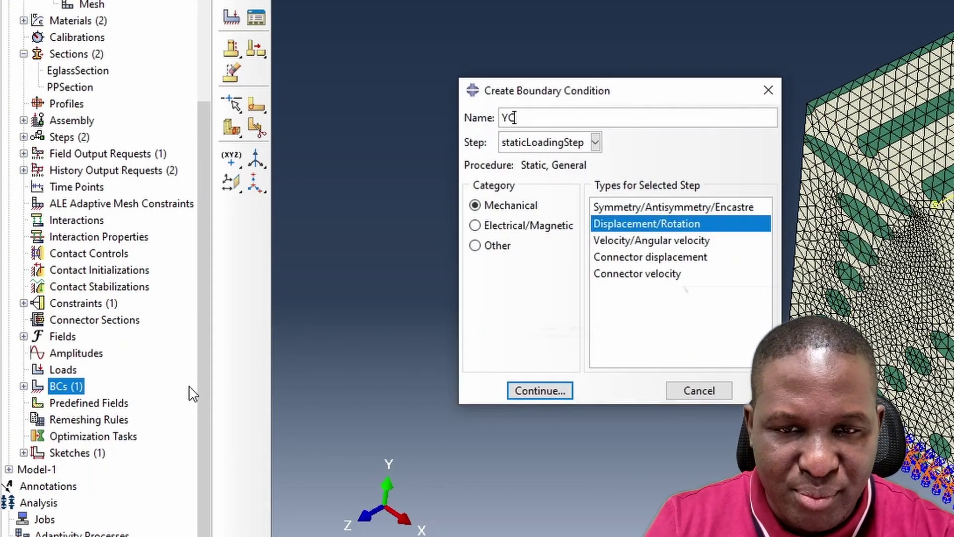
{"action": "type", "text": "Load"}
{"action": "key", "text": "Return"}
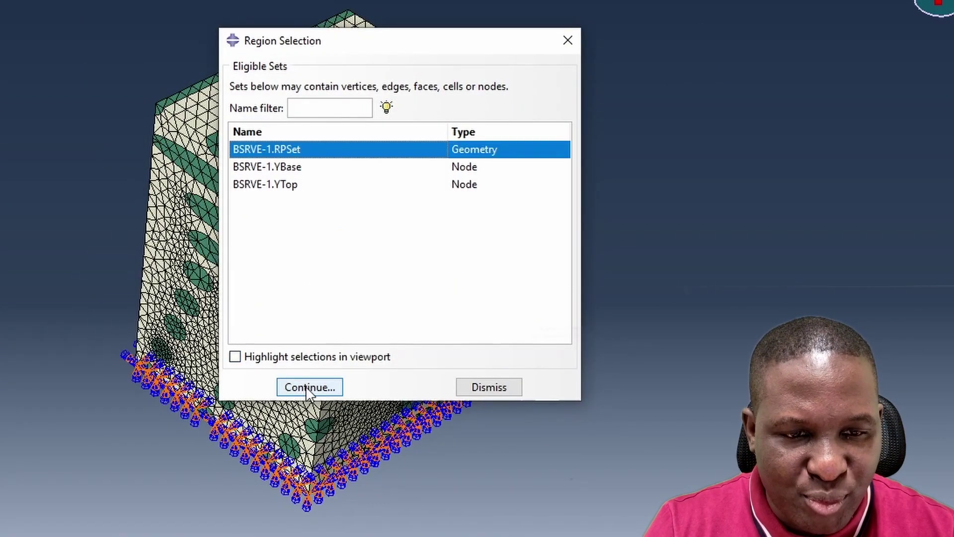
{"action": "left_click", "coordinate": [307, 387]}
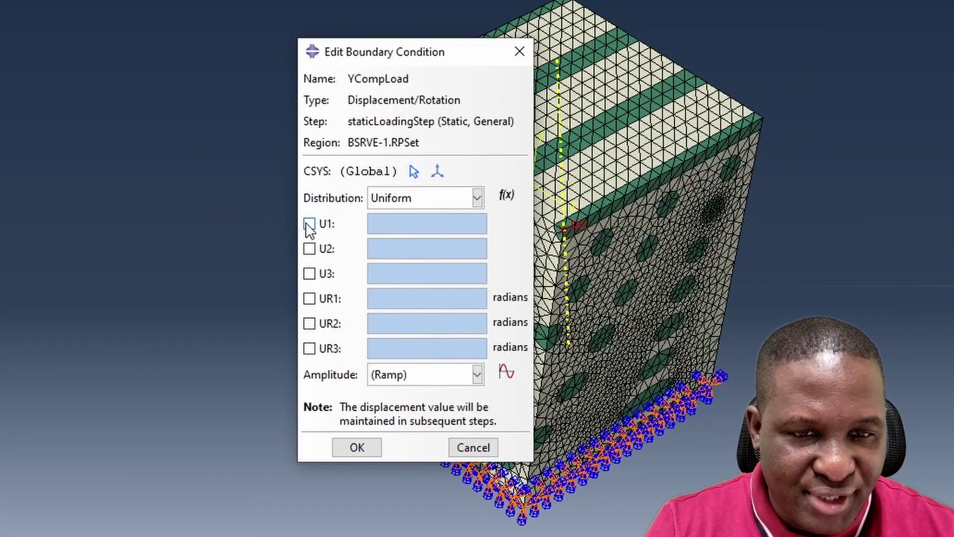
Step: Hold U1, U3 and UR1–UR3 at zero, set U2 to -80, and save
{"action": "left_click", "coordinate": [308, 224]}
{"action": "left_click", "coordinate": [309, 273]}
{"action": "left_click", "coordinate": [309, 298]}
{"action": "left_click", "coordinate": [309, 323]}
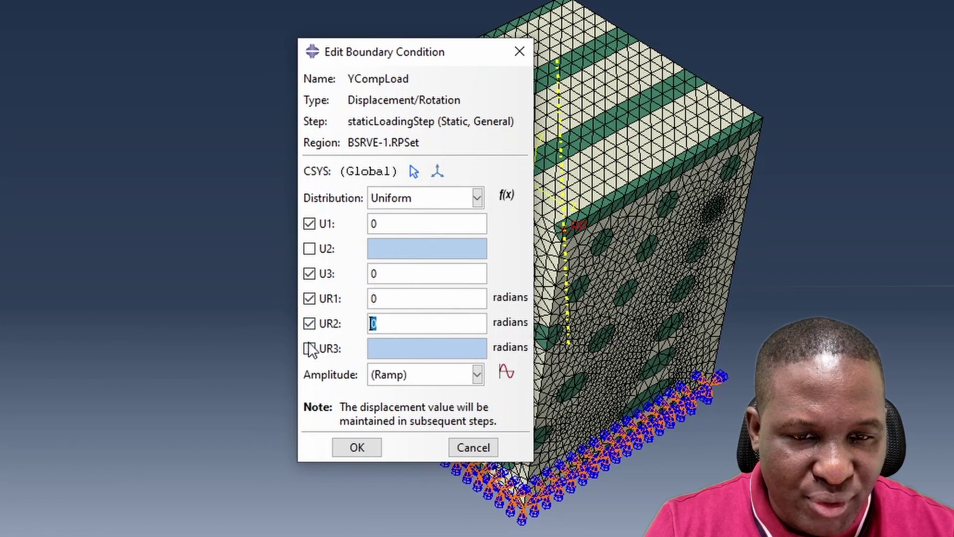
{"action": "left_click", "coordinate": [309, 347]}
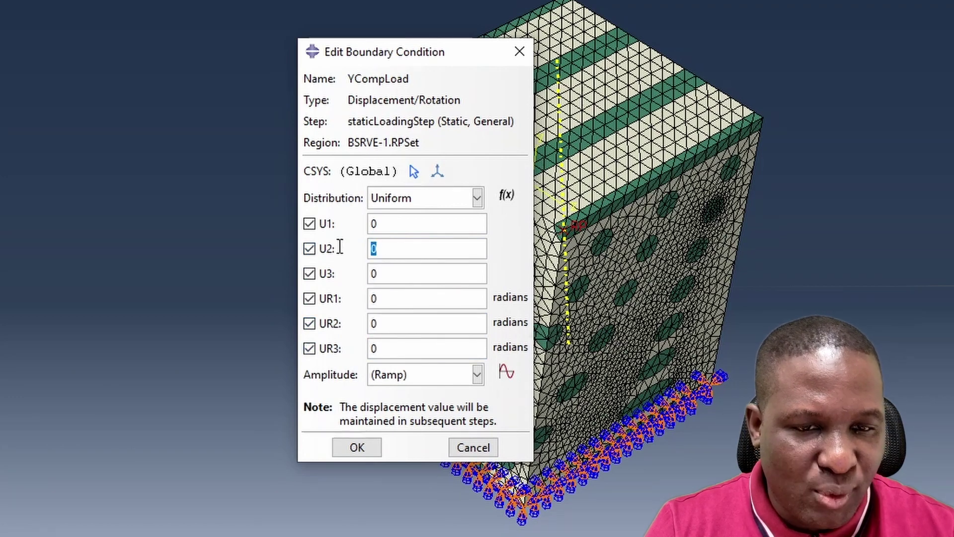
{"action": "key", "text": "BackSpace"}
{"action": "type", "text": "-80"}
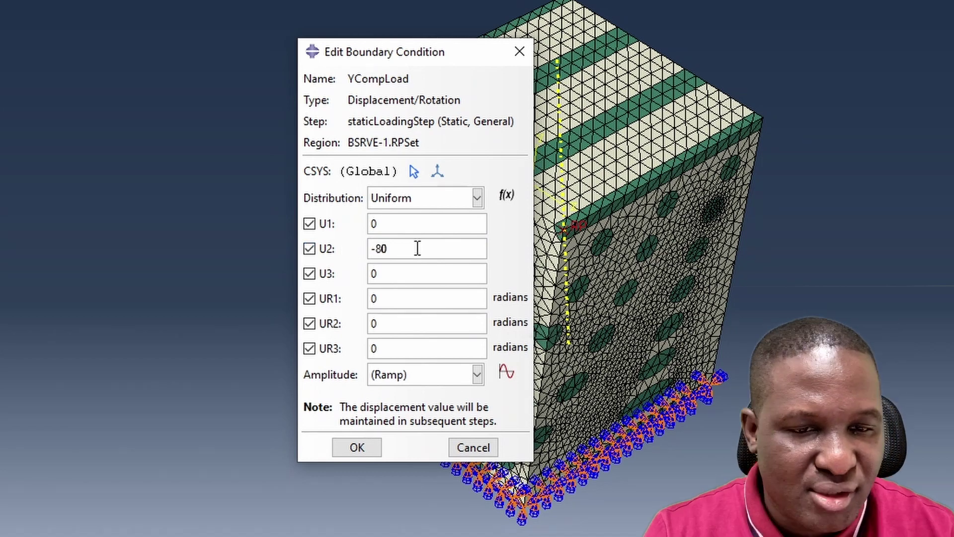
{"action": "left_click", "coordinate": [362, 447]}
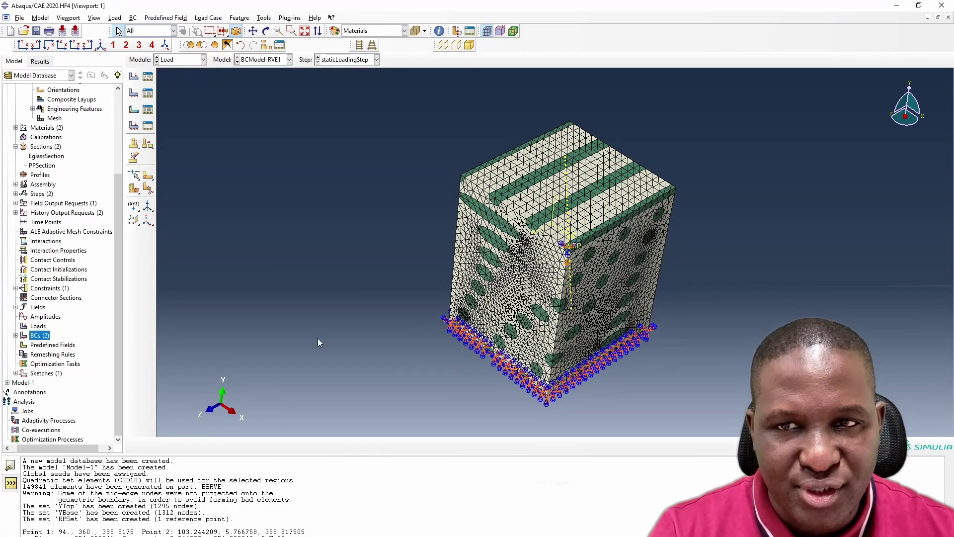
Step: Create job BSRVE3D_YComp_Static_Sim1 for BCModel-RVE1 with default settings
{"action": "double_click", "coordinate": [27, 410]}
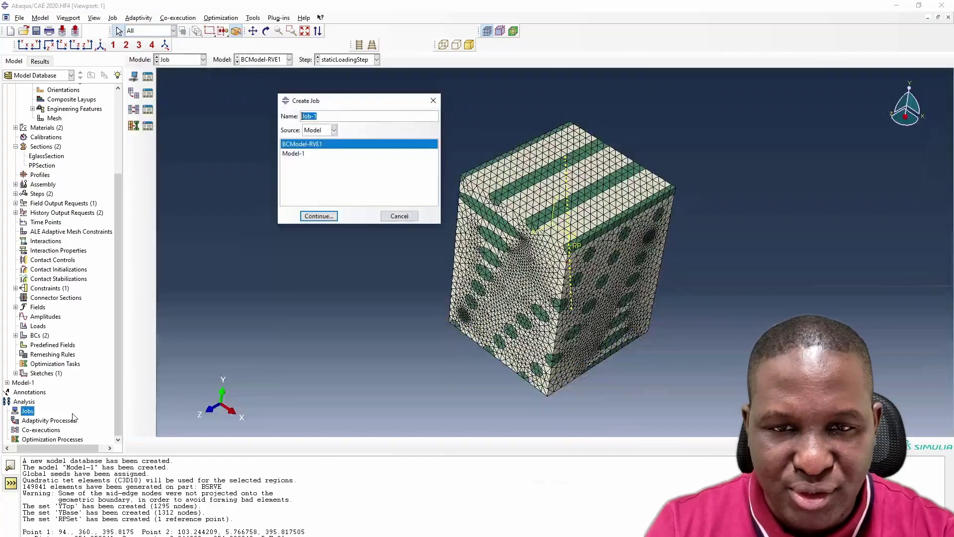
{"action": "type", "text": "B"}
{"action": "type", "text": "SRVE3D_YComp_Static_Sim1"}
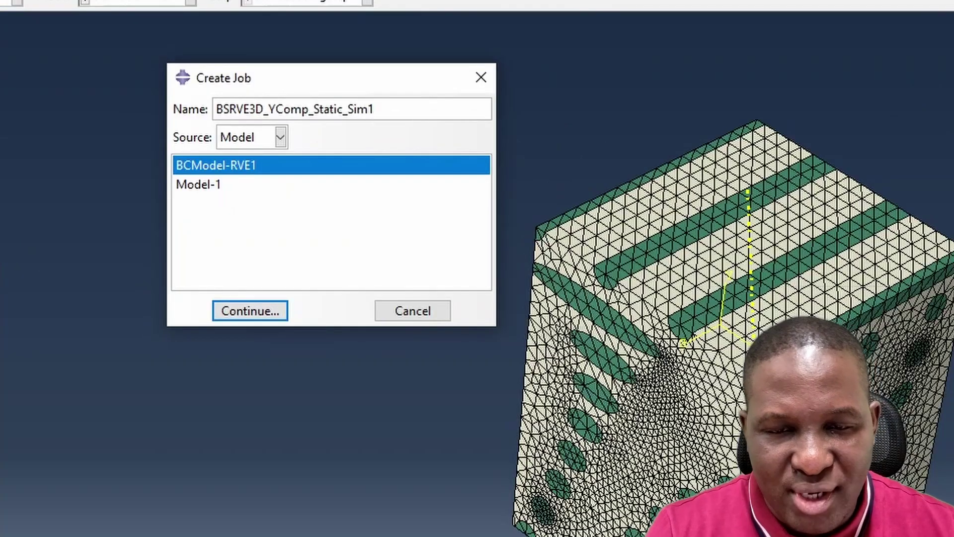
{"action": "left_click", "coordinate": [265, 311]}
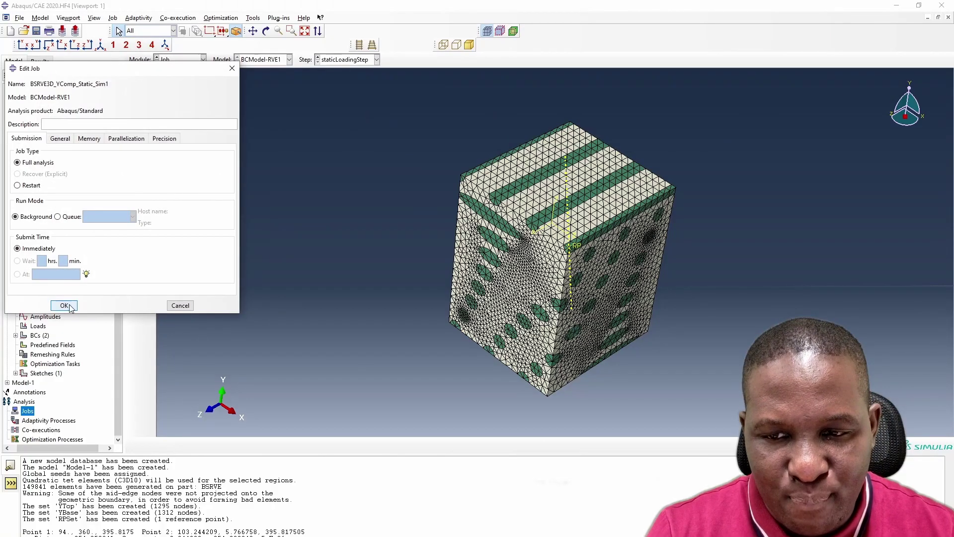
{"action": "left_click", "coordinate": [64, 305]}
{"action": "left_click", "coordinate": [6, 411]}
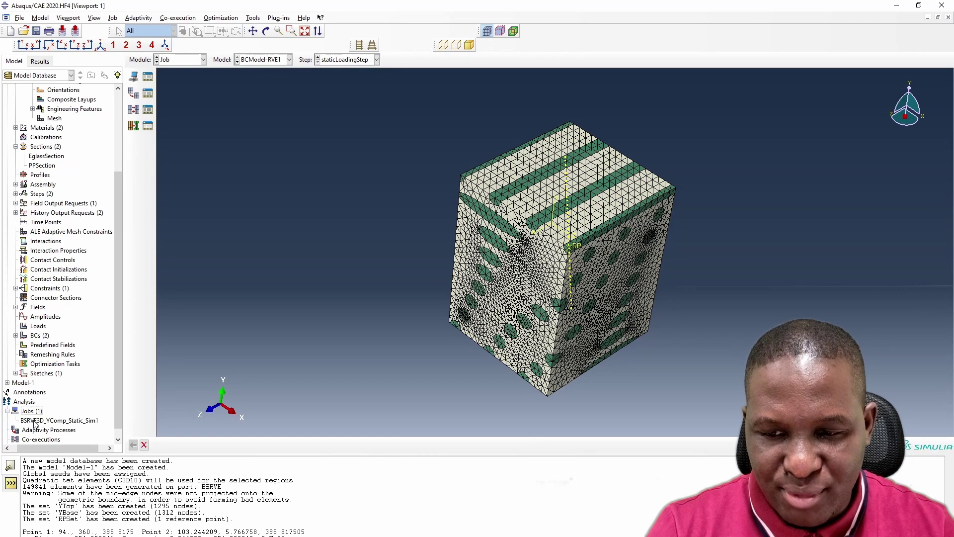
{"action": "right_click", "coordinate": [35, 421]}
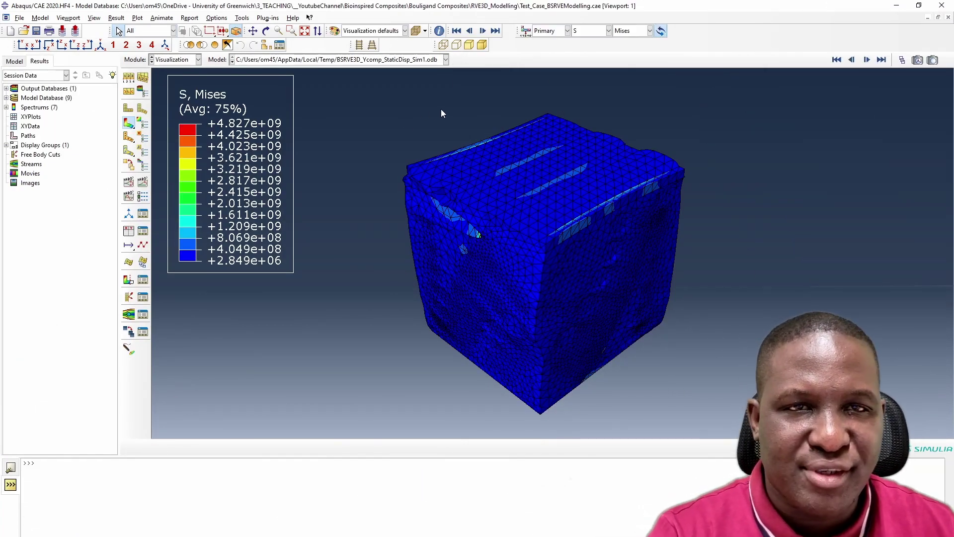
Step: Animate the results, switch the contour from U magnitude to plastic strain PE, and stop on the last frame
{"action": "left_click", "coordinate": [129, 182]}
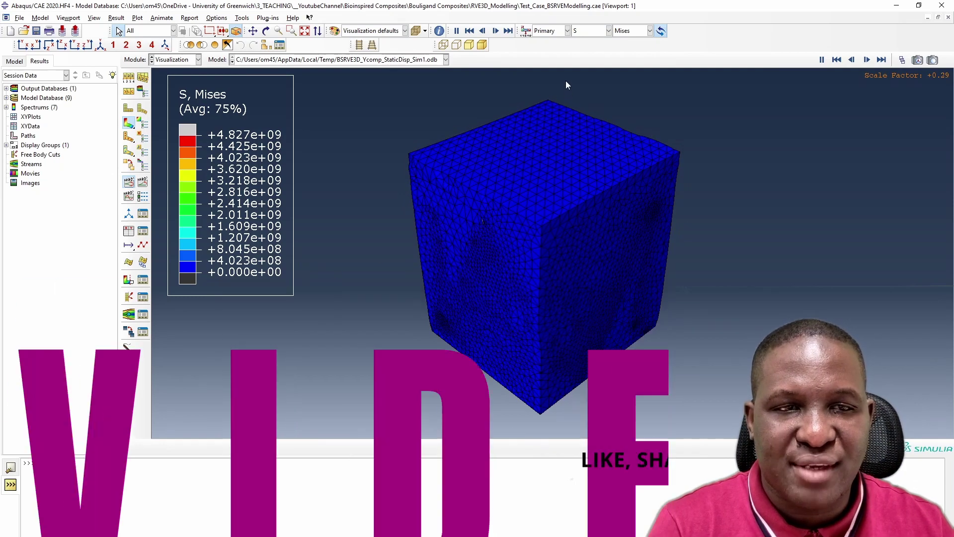
{"action": "left_click", "coordinate": [591, 33]}
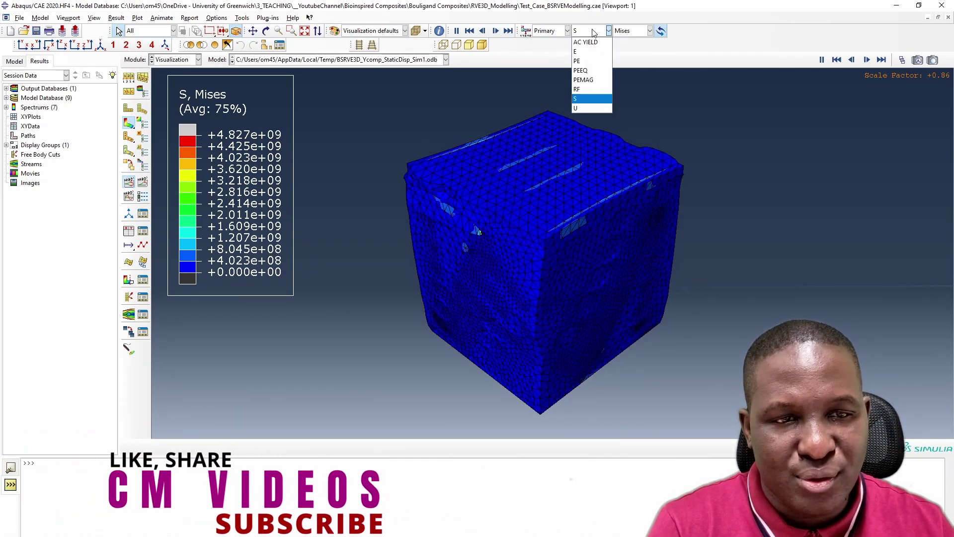
{"action": "left_click", "coordinate": [588, 108]}
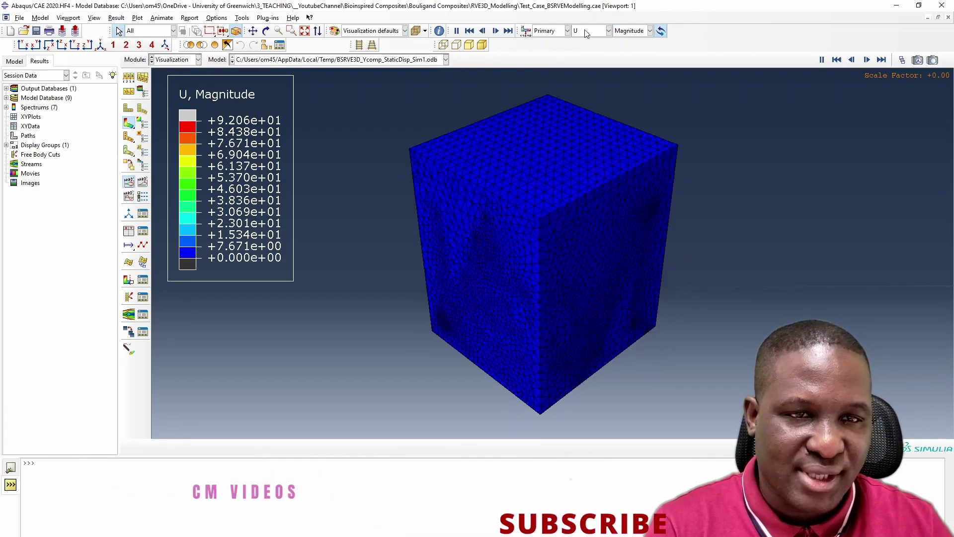
{"action": "left_click", "coordinate": [586, 32]}
{"action": "left_click", "coordinate": [586, 61]}
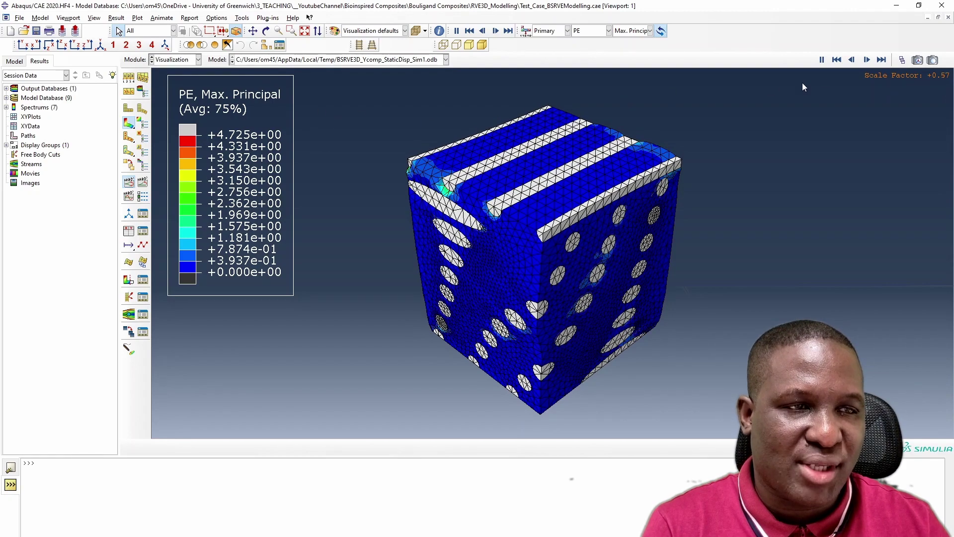
{"action": "left_click", "coordinate": [881, 62]}
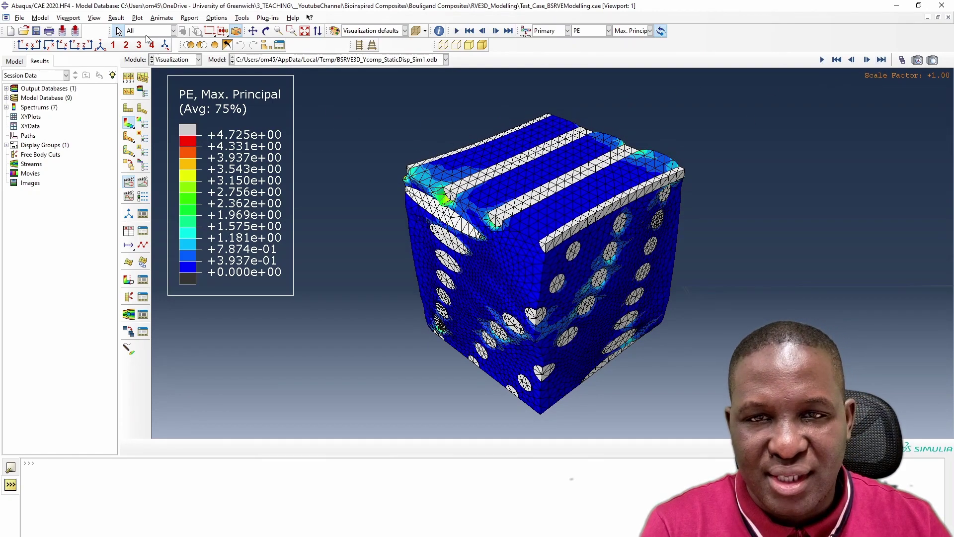
{"action": "left_click", "coordinate": [266, 30]}
Step: Orbit the fibres and change the contour to Mises stress, then the S23 shear component
{"action": "mouse_move", "coordinate": [561, 253]}
{"action": "left_mouse_down"}
{"action": "mouse_move", "coordinate": [579, 290]}
{"action": "mouse_move", "coordinate": [617, 300]}
{"action": "mouse_move", "coordinate": [553, 286]}
{"action": "mouse_move", "coordinate": [506, 199]}
{"action": "mouse_move", "coordinate": [576, 249]}
{"action": "mouse_move", "coordinate": [546, 259]}
{"action": "mouse_move", "coordinate": [560, 266]}
{"action": "left_mouse_up"}
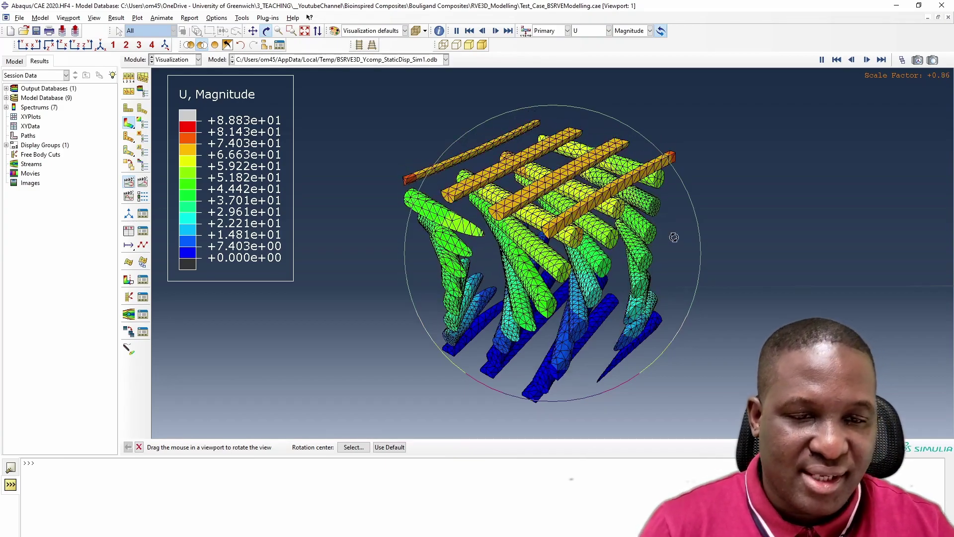
{"action": "left_click_drag", "start_coordinate": [671, 240], "coordinate": [509, 161]}
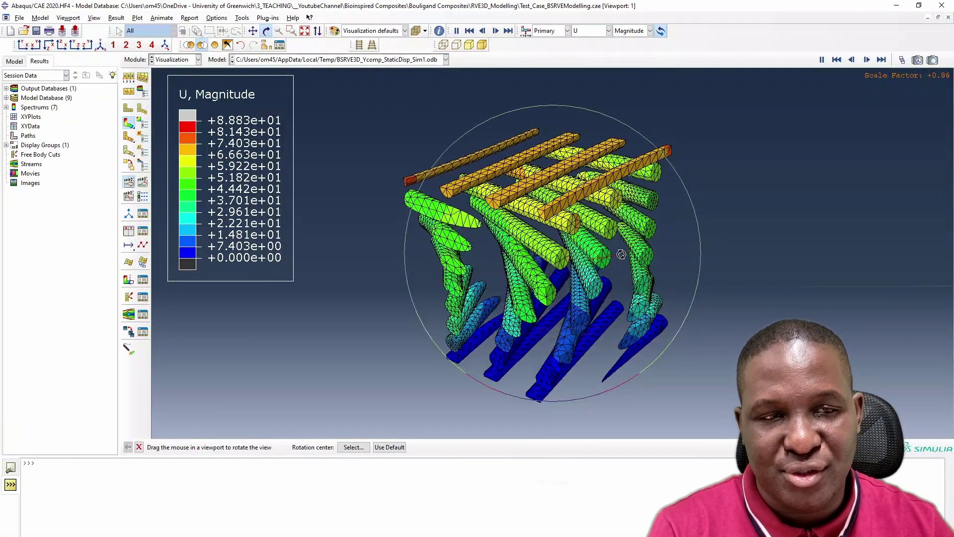
{"action": "left_click", "coordinate": [608, 31]}
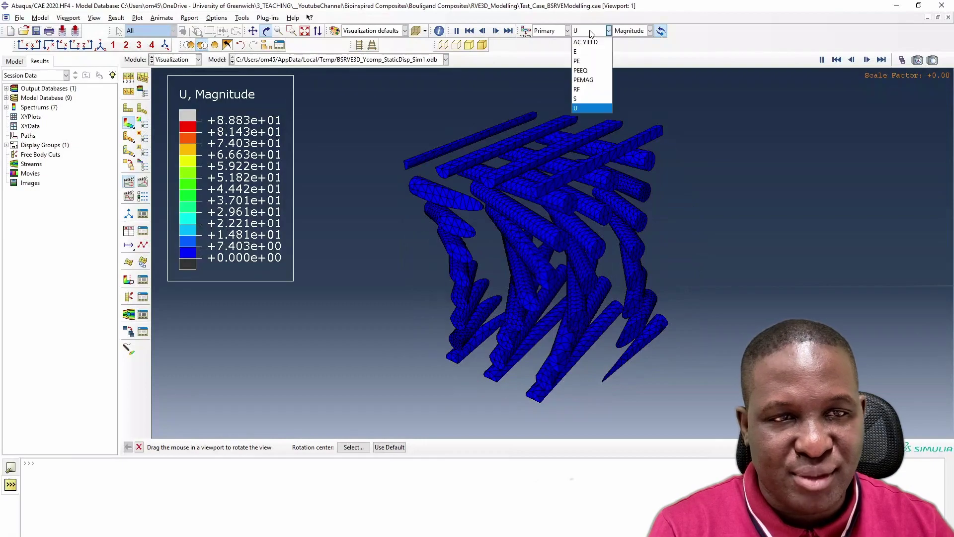
{"action": "left_click", "coordinate": [592, 101]}
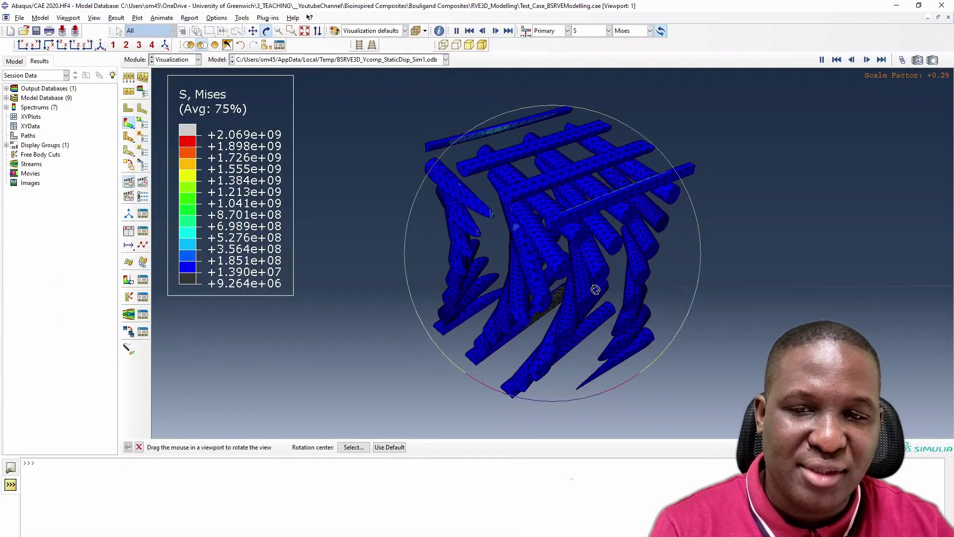
{"action": "left_click", "coordinate": [634, 31]}
{"action": "left_click", "coordinate": [630, 168]}
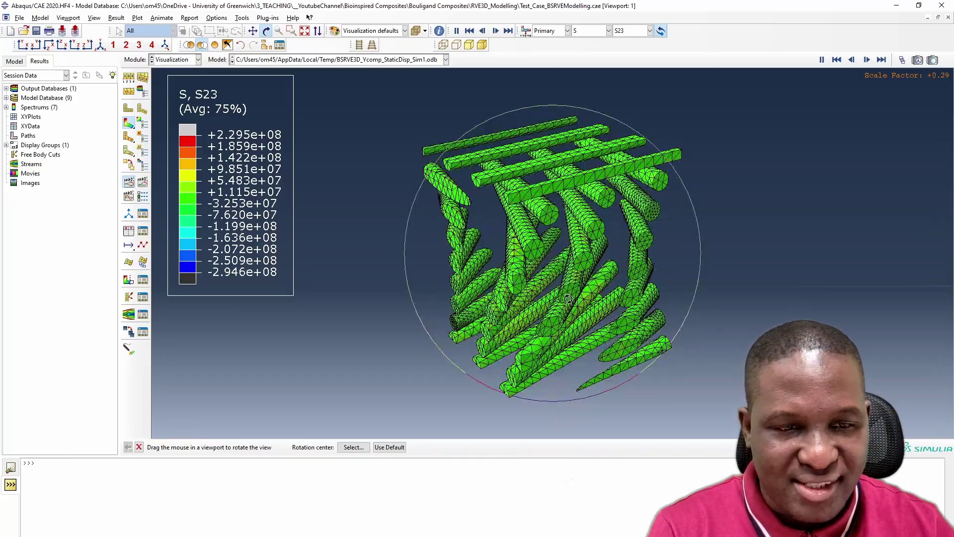
{"action": "left_click_drag", "start_coordinate": [572, 302], "coordinate": [618, 217]}
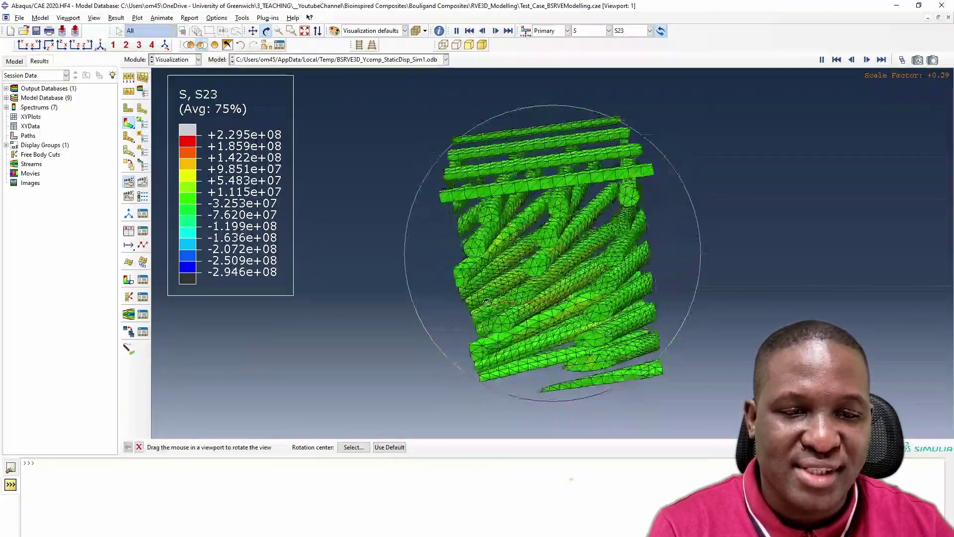
{"action": "left_click_drag", "start_coordinate": [480, 303], "coordinate": [551, 195]}
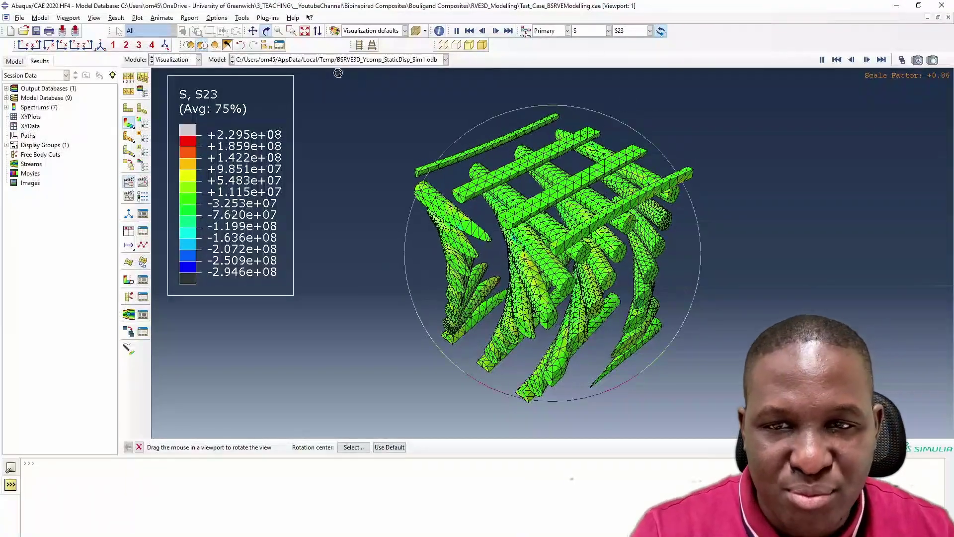
Step: Plot max principal plastic strain PE on the whole deformed cube, then begin Create XY Data
{"action": "key", "text": "Escape"}
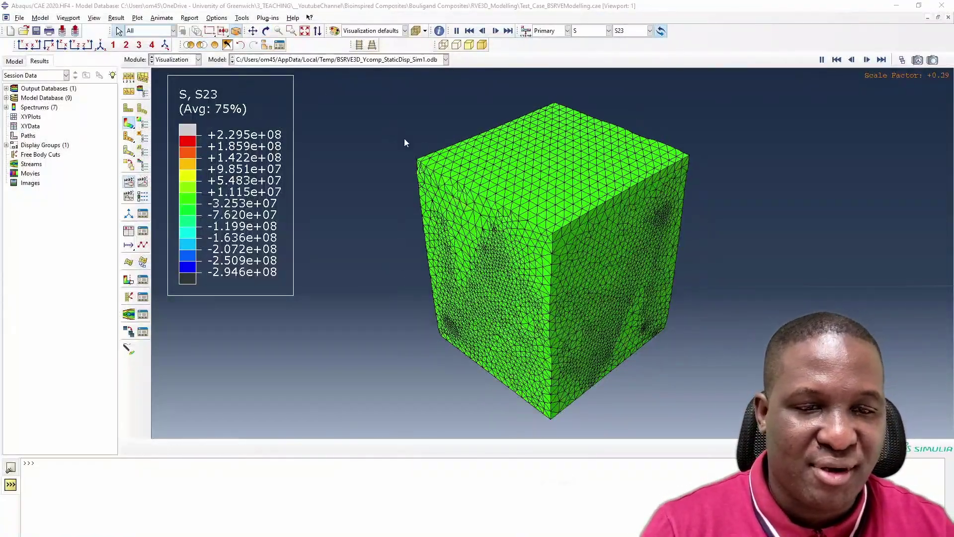
{"action": "left_click", "coordinate": [608, 30]}
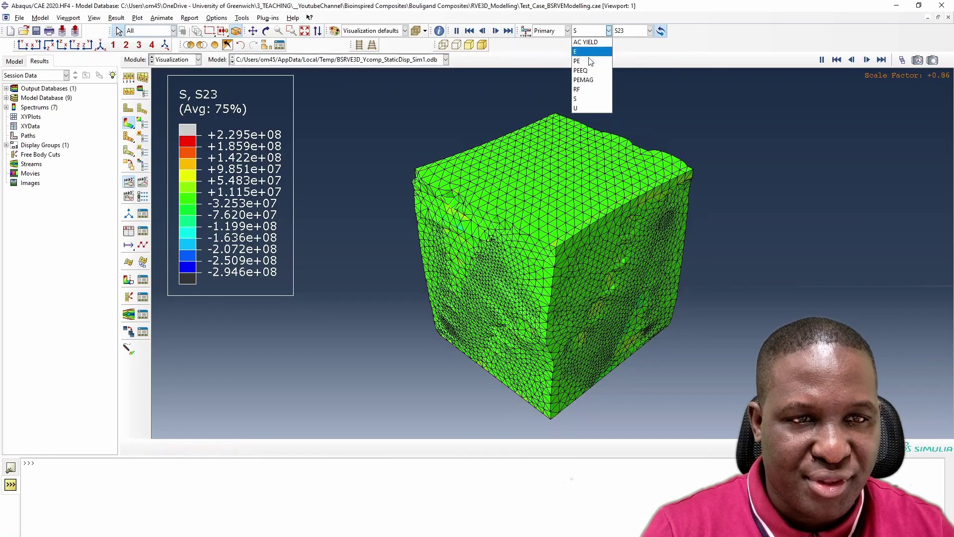
{"action": "left_click", "coordinate": [590, 62]}
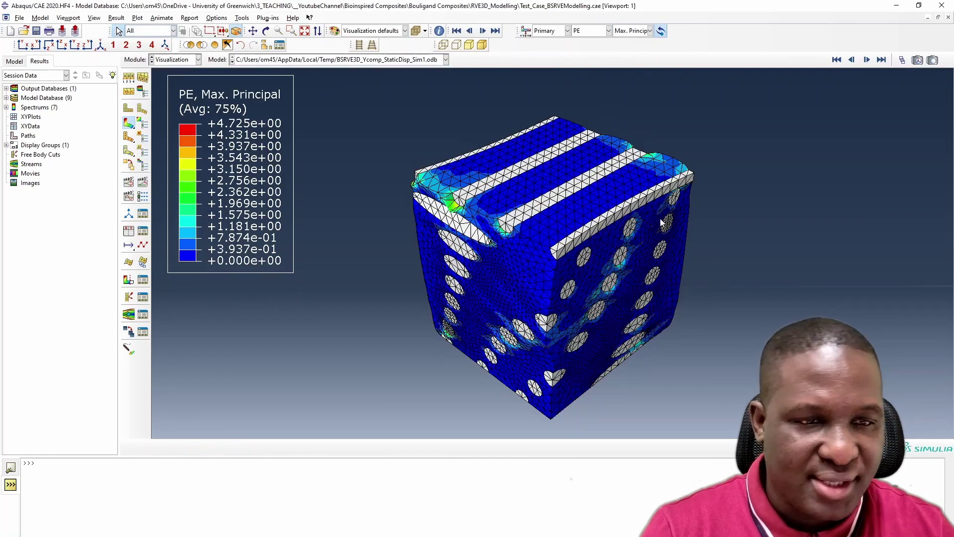
{"action": "left_click", "coordinate": [267, 30]}
{"action": "left_click_drag", "start_coordinate": [527, 224], "coordinate": [554, 198]}
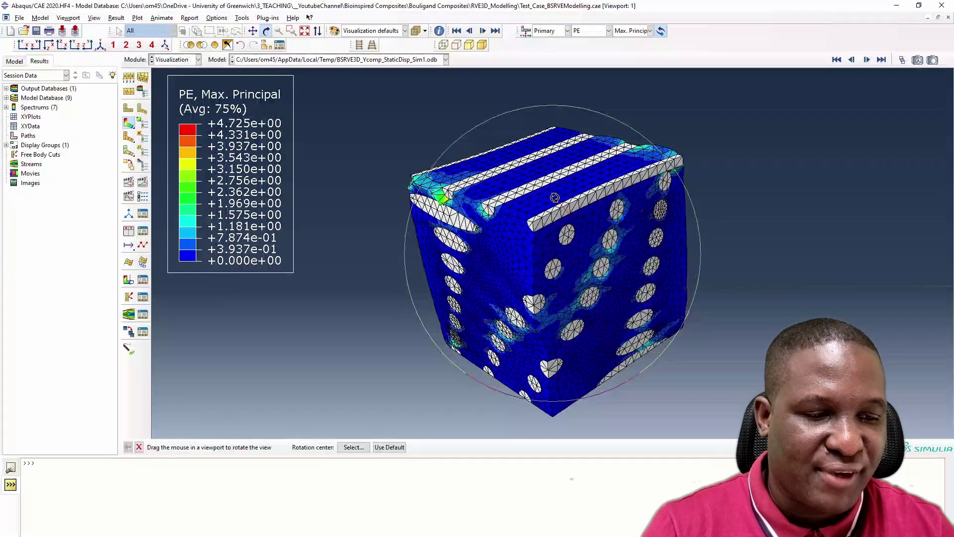
{"action": "left_click", "coordinate": [141, 233]}
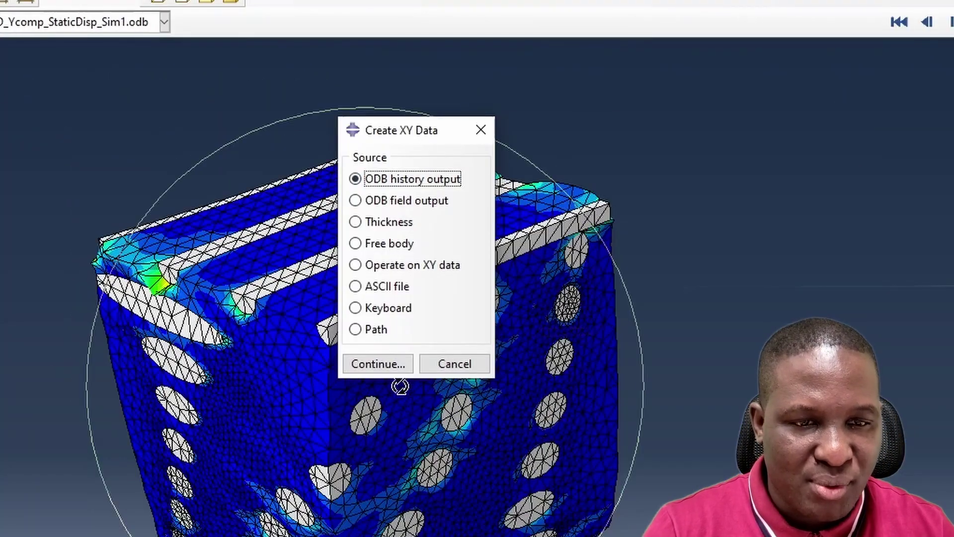
Step: Use ODB history output and select the RPSet RF2 and U2 histories
{"action": "left_click", "coordinate": [383, 367]}
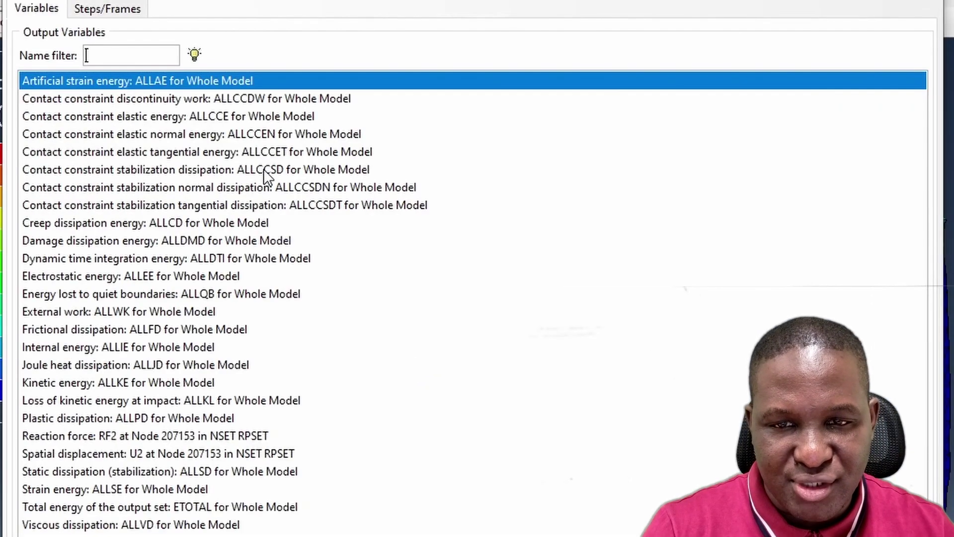
{"action": "left_click", "coordinate": [142, 435]}
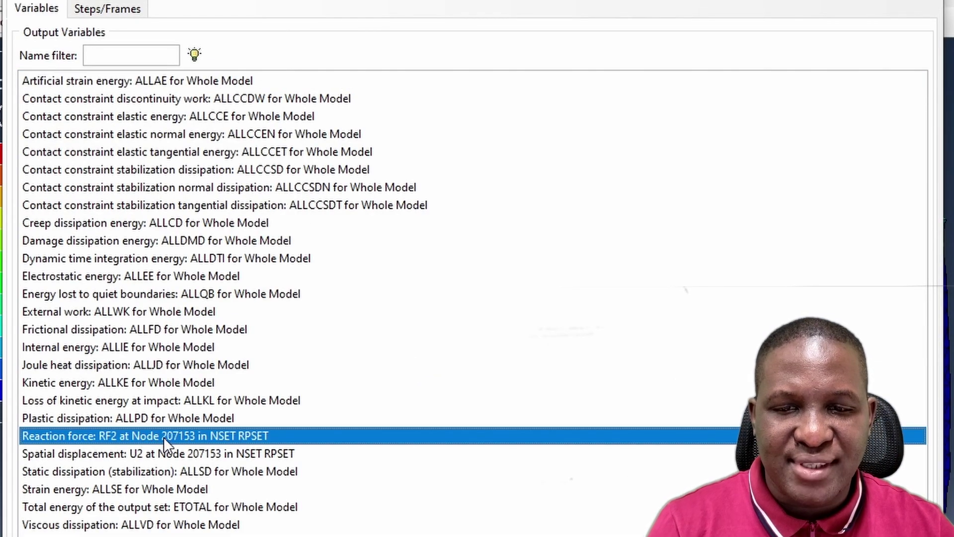
{"action": "left_click", "coordinate": [153, 453], "text": "ctrl"}
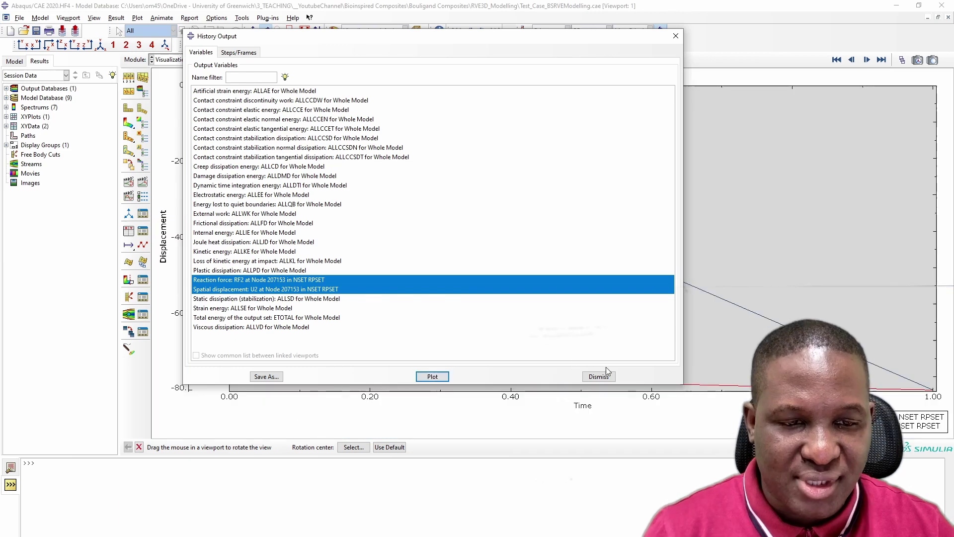
Step: Plot RPSet's RF2 reaction force and U2 displacement against time from 0 to 1.0
{"action": "left_click", "coordinate": [598, 376]}
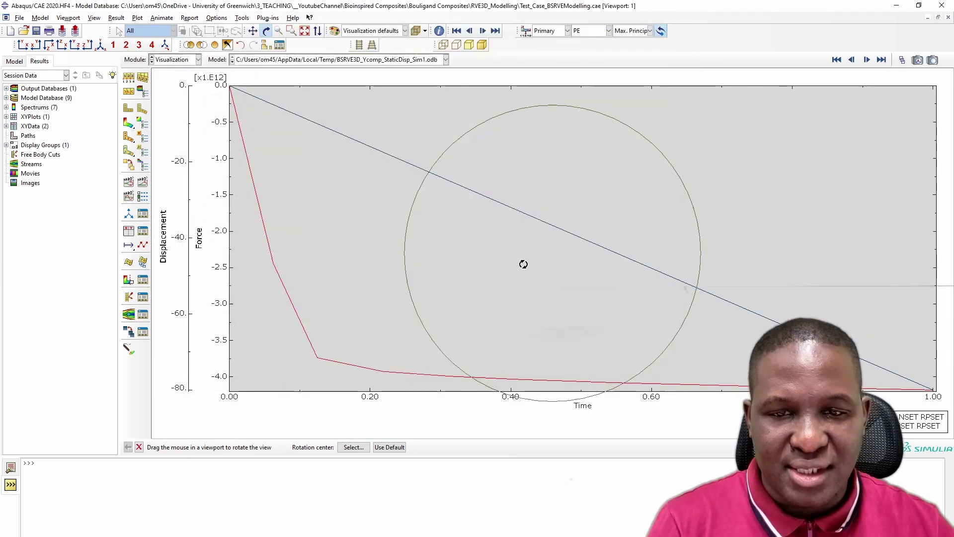